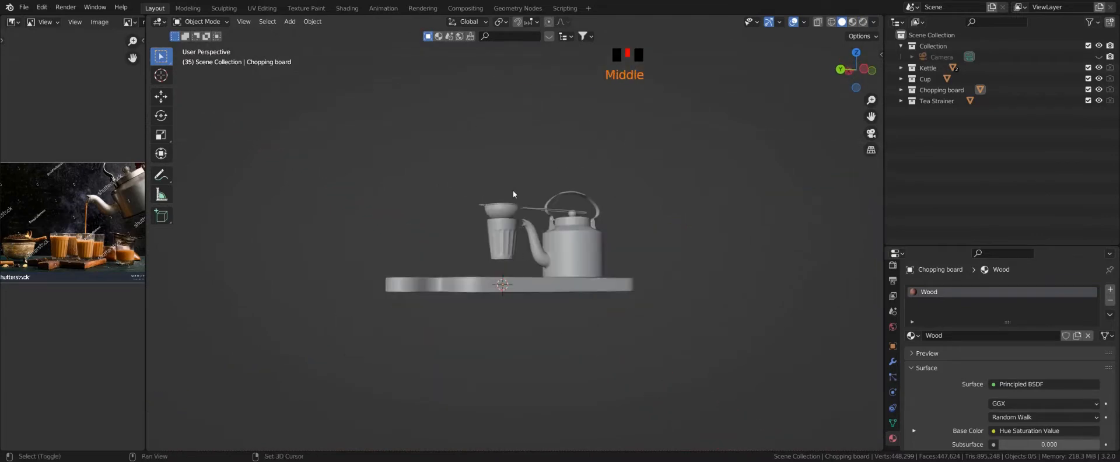
# Move the chopping board and the kettle vertically so the kettle sits at the board's top surface.
pyautogui.scroll(4, 478, 187)
pyautogui.keyDown('shift'); pyautogui.moveTo(486, 275); pyautogui.dragTo(476, 273, button='middle'); pyautogui.keyUp('shift')
pyautogui.click(477, 278)
pyautogui.press('g')
pyautogui.press('z')
pyautogui.click(480, 270)
pyautogui.click(616, 230)
pyautogui.press('g')
pyautogui.press('z')
pyautogui.click(621, 221)
# Duplicate the tea cup to build a group of four cups over the chopping board.
pyautogui.click(503, 219)
pyautogui.moveTo(503, 219); pyautogui.dragTo(604, 295, button='middle')
pyautogui.hotkey('shift', 'd')
pyautogui.click(584, 336)
pyautogui.hotkey('shift', 'd')
pyautogui.click(647, 278)
# Look through the camera and frame the cups, kettle, strainer and chopping board.
pyautogui.press('KP_0')
pyautogui.moveTo(646, 278)
pyautogui.mouseDown(button='middle')
pyautogui.moveTo(672, 276)
pyautogui.moveTo(646, 281)
pyautogui.moveTo(656, 277)
pyautogui.mouseUp(button='middle')
pyautogui.keyDown('shift'); pyautogui.moveTo(456, 301); pyautogui.dragTo(461, 296, button='middle'); pyautogui.keyUp('shift')
pyautogui.moveTo(488, 307); pyautogui.dragTo(487, 296, button='middle')
# Set the camera's focal length to 100 mm and adjust the framing.
pyautogui.click(942, 57)
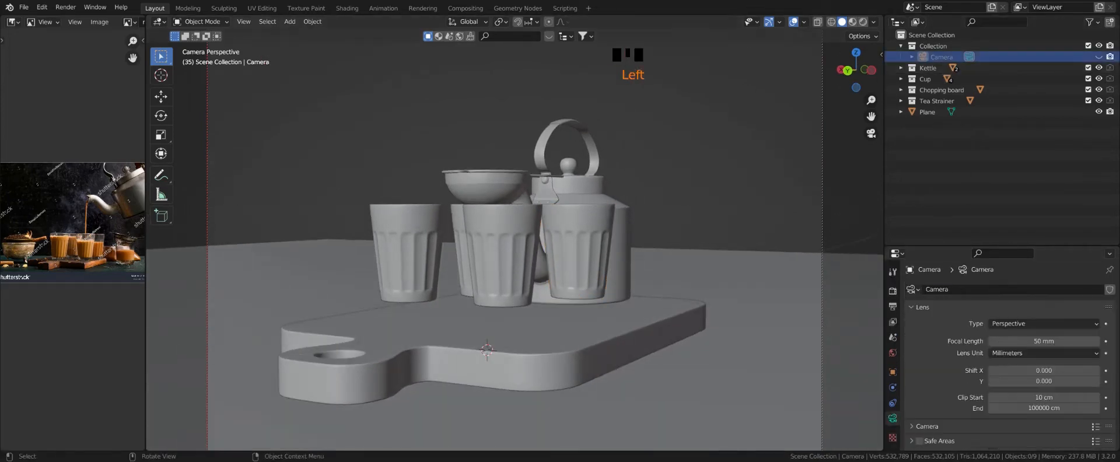
pyautogui.scroll(-2, 1060, 292)
pyautogui.click(1058, 293)
pyautogui.write('10')
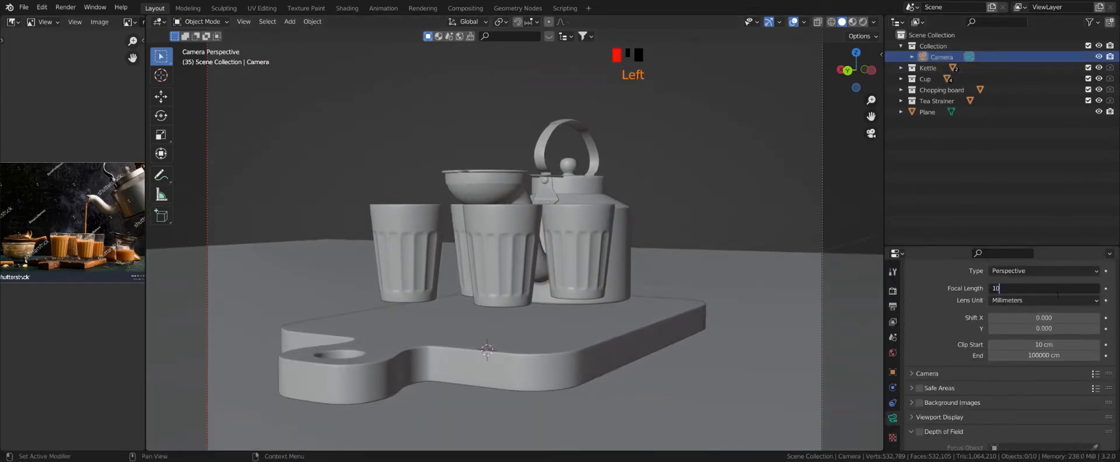
pyautogui.write('0')
pyautogui.press('Return')
pyautogui.scroll(-3, 656, 286)
pyautogui.moveTo(657, 285); pyautogui.dragTo(659, 297, button='middle')
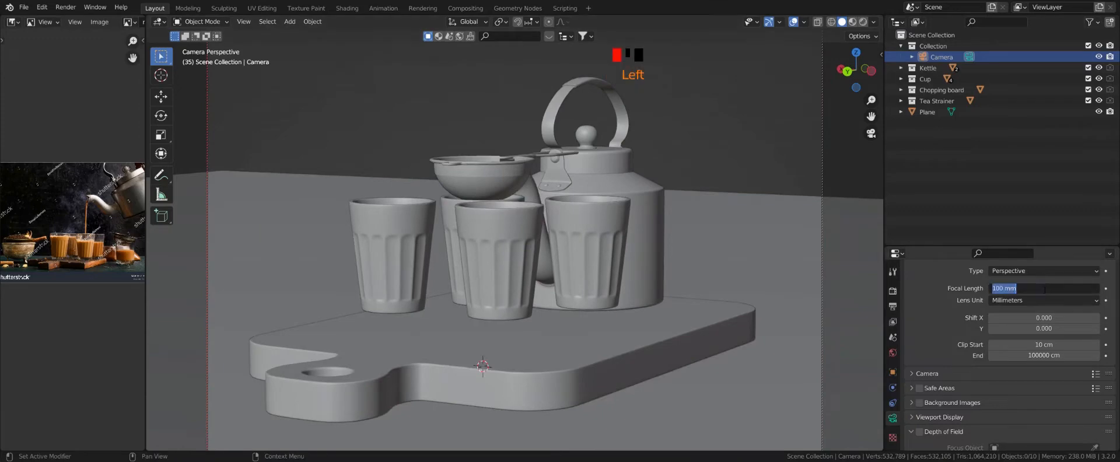
# Set the camera's focal length to 75 mm and refine the camera framing.
pyautogui.write('75')
pyautogui.press('Return')
pyautogui.scroll(2, 518, 249)
pyautogui.moveTo(519, 249); pyautogui.dragTo(520, 247, button='middle')
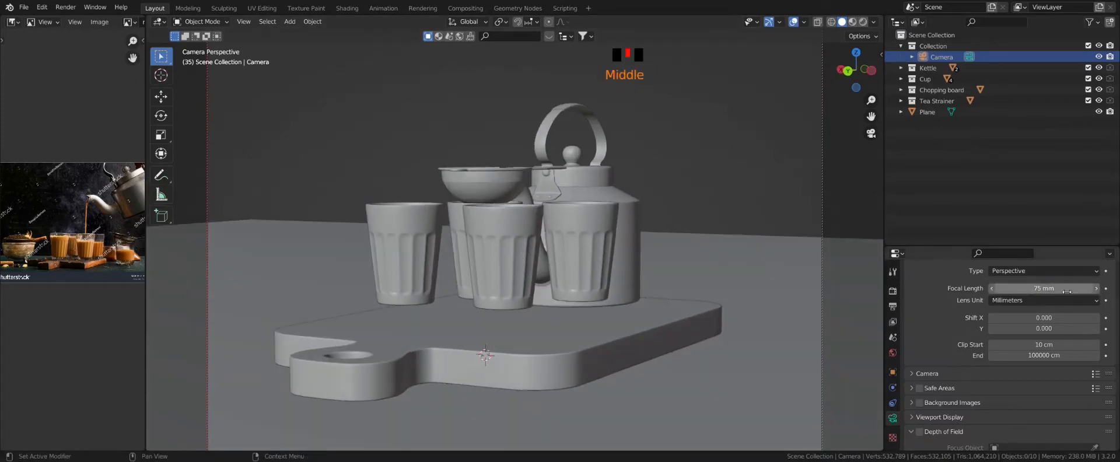
pyautogui.moveTo(1067, 291); pyautogui.dragTo(1027, 292)
pyautogui.scroll(2, 594, 283)
# Select the four cups and move them together along Z to rest on the chopping board.
pyautogui.keyDown('shift'); pyautogui.moveTo(594, 283); pyautogui.dragTo(534, 247, button='middle'); pyautogui.keyUp('shift')
pyautogui.click(533, 244)
pyautogui.keyDown('shift'); pyautogui.click(513, 235); pyautogui.keyUp('shift')
pyautogui.keyDown('shift'); pyautogui.click(487, 231); pyautogui.keyUp('shift')
pyautogui.keyDown('shift'); pyautogui.click(461, 228); pyautogui.keyUp('shift')
pyautogui.press('g')
pyautogui.press('z')
pyautogui.click(514, 210)
# Duplicate one cup about 8.56 cm along negative X beside the chopping board and lower it to floor level.
pyautogui.click(601, 233)
pyautogui.click(530, 200)
pyautogui.click(478, 254)
pyautogui.keyDown('alt'); pyautogui.moveTo(481, 255); pyautogui.dragTo(635, 302, button='middle'); pyautogui.keyUp('alt')
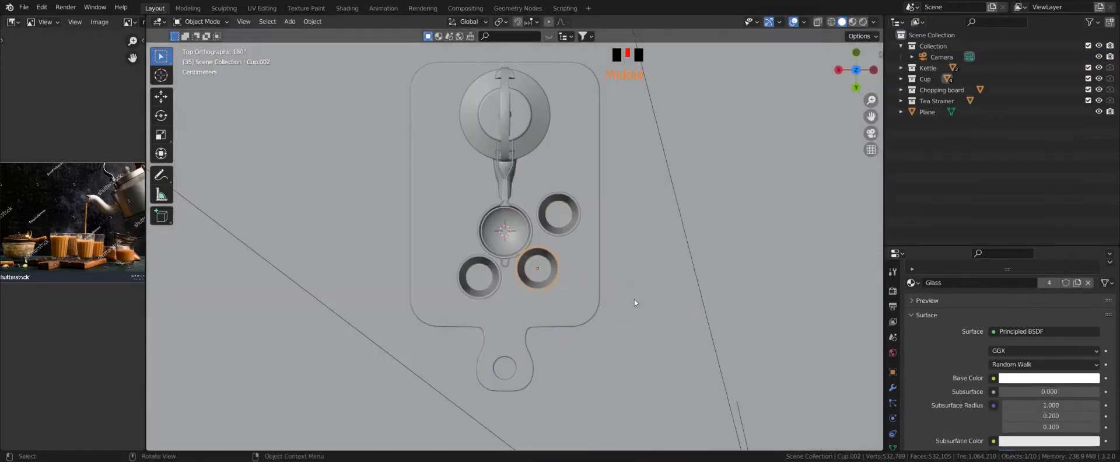
pyautogui.click(726, 255)
pyautogui.keyDown('alt'); pyautogui.moveTo(776, 252); pyautogui.dragTo(589, 186, button='middle'); pyautogui.keyUp('alt')
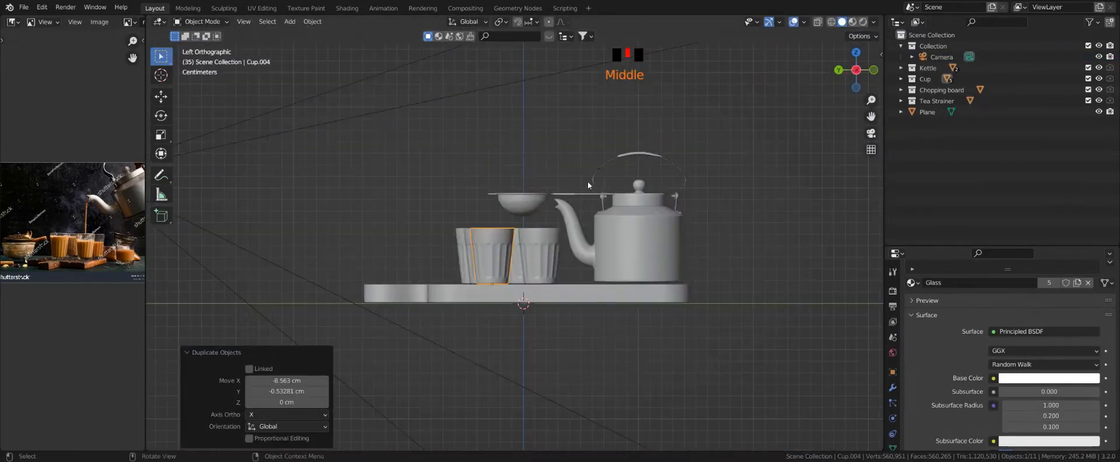
pyautogui.click(582, 250)
pyautogui.click(632, 281)
pyautogui.click(636, 283)
# Move the tea strainer beside the chopping board and lower it onto the separate cup's rim.
pyautogui.click(458, 234)
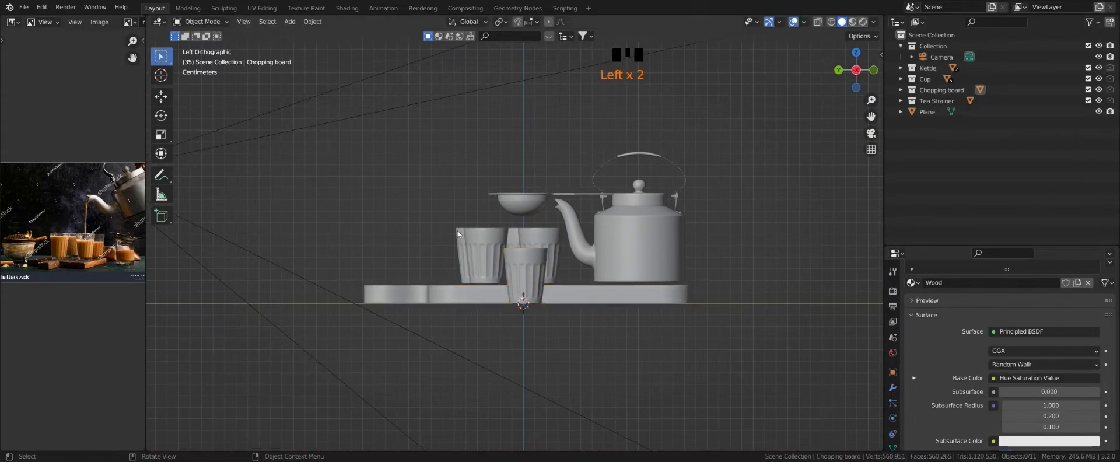
pyautogui.click(543, 240)
pyautogui.moveTo(542, 241); pyautogui.dragTo(491, 234, button='middle')
pyautogui.click(544, 197)
pyautogui.moveTo(545, 198); pyautogui.dragTo(621, 275, button='middle')
pyautogui.press('g')
pyautogui.click(739, 269)
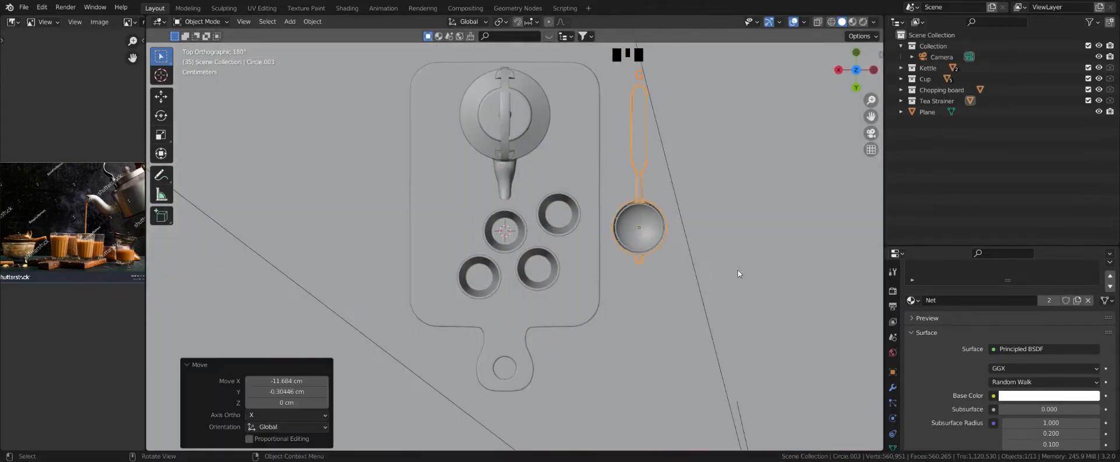
pyautogui.keyDown('alt'); pyautogui.moveTo(738, 269); pyautogui.dragTo(594, 169, button='middle'); pyautogui.keyUp('alt')
pyautogui.press('g')
pyautogui.click(593, 210)
# Set the tea strainer's origin using the selected edge loop around its bowl.
pyautogui.moveTo(593, 210); pyautogui.dragTo(552, 194, button='middle')
pyautogui.scroll(5, 500, 220)
pyautogui.press('r')
pyautogui.press('q')
pyautogui.press('Tab')
pyautogui.keyDown('alt'); pyautogui.click(433, 195); pyautogui.keyUp('alt')
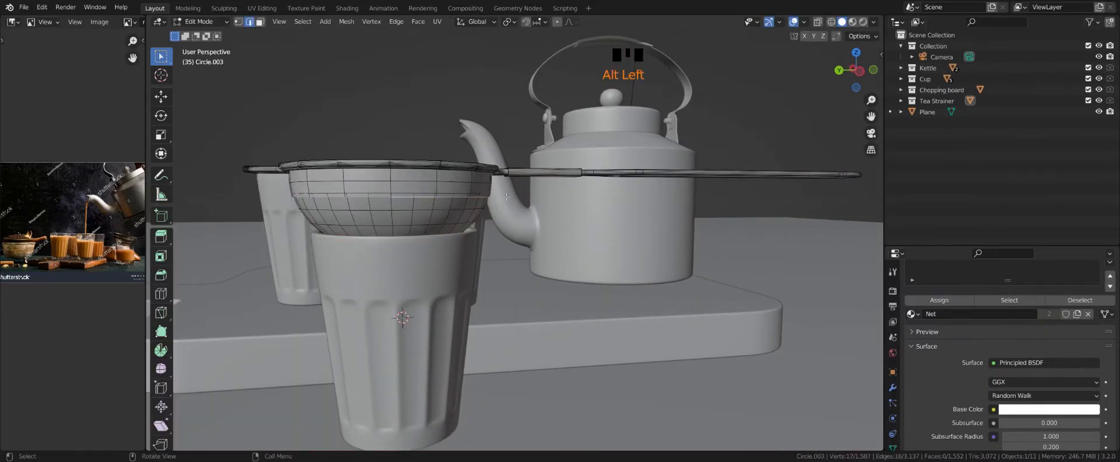
pyautogui.press('n')
pyautogui.click(820, 222)
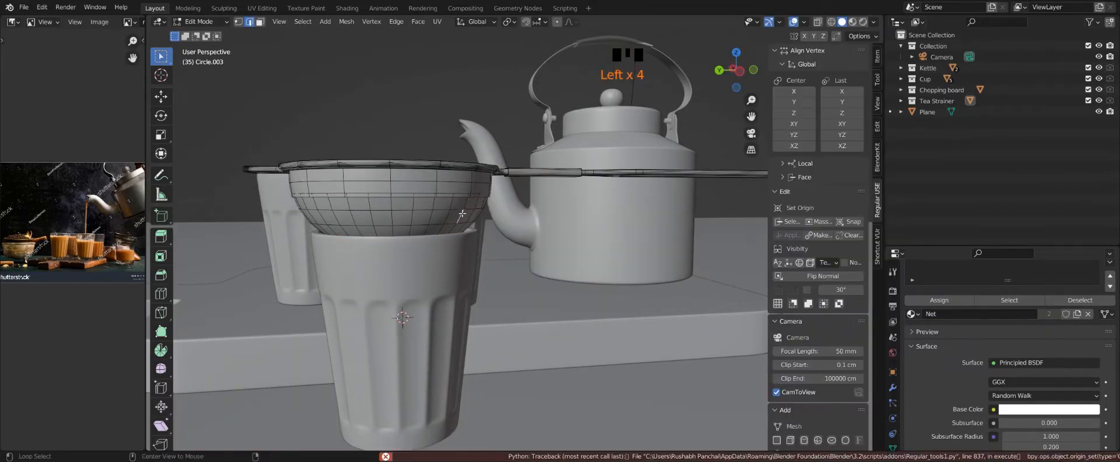
pyautogui.click(825, 223)
pyautogui.click(454, 184)
pyautogui.keyDown('alt'); pyautogui.click(454, 184); pyautogui.keyUp('alt')
pyautogui.click(819, 223)
pyautogui.press('Tab')
# Turn and tilt the tea strainer and shift it so its bowl leans on the separate cup's rim.
pyautogui.scroll(-4, 474, 194)
pyautogui.moveTo(474, 194); pyautogui.dragTo(576, 180, button='middle')
pyautogui.press('r')
pyautogui.click(507, 309)
pyautogui.scroll(3, 553, 207)
pyautogui.press('r')
pyautogui.click(561, 234)
pyautogui.press('g')
pyautogui.click(513, 236)
pyautogui.press('KP_0')
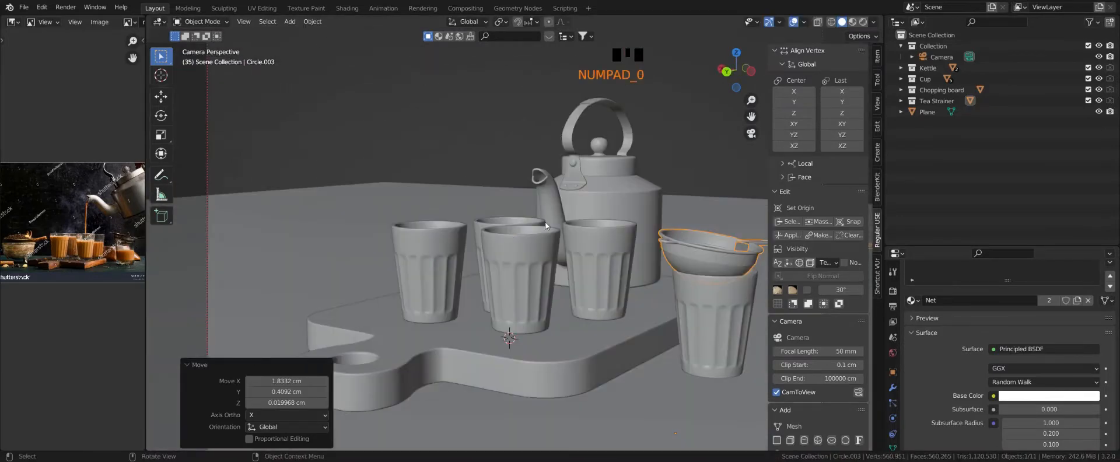
pyautogui.press('n')
pyautogui.click(713, 146)
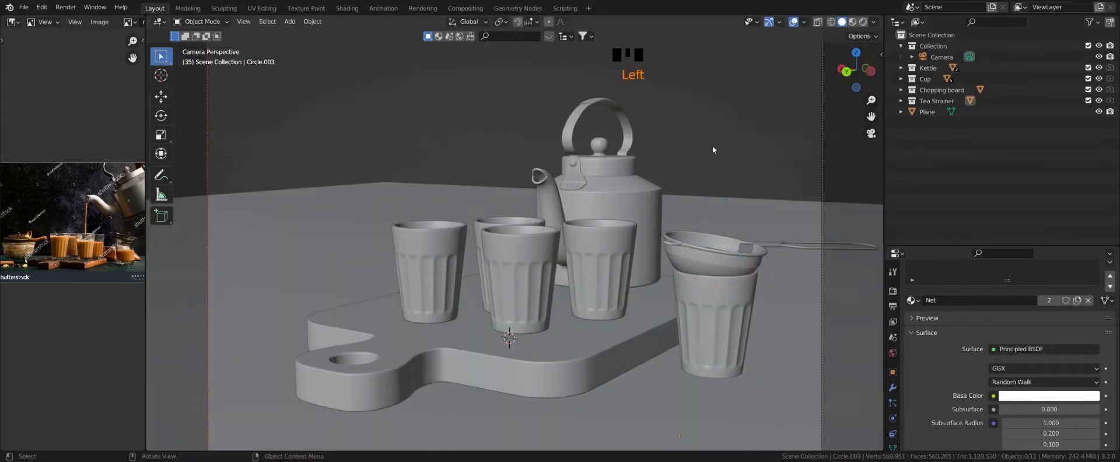
# Raise the kettle about 4.89 cm along Z above the cups.
pyautogui.click(621, 185)
pyautogui.press('g')
pyautogui.press('z')
pyautogui.click(630, 110)
# Turn the reference image area into a second 3D viewport with the camera view and widen it.
pyautogui.press('KP_0')
pyautogui.press('KP_0')
pyautogui.click(12, 23)
pyautogui.click(35, 49)
pyautogui.press('KP_0')
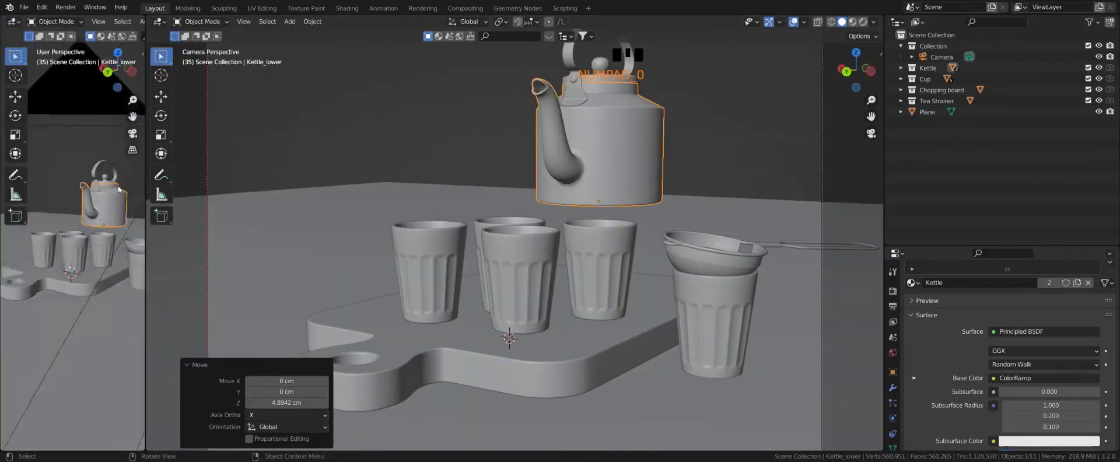
pyautogui.press('n')
pyautogui.moveTo(143, 185); pyautogui.dragTo(334, 186)
pyautogui.press('KP_0')
pyautogui.press('KP_0')
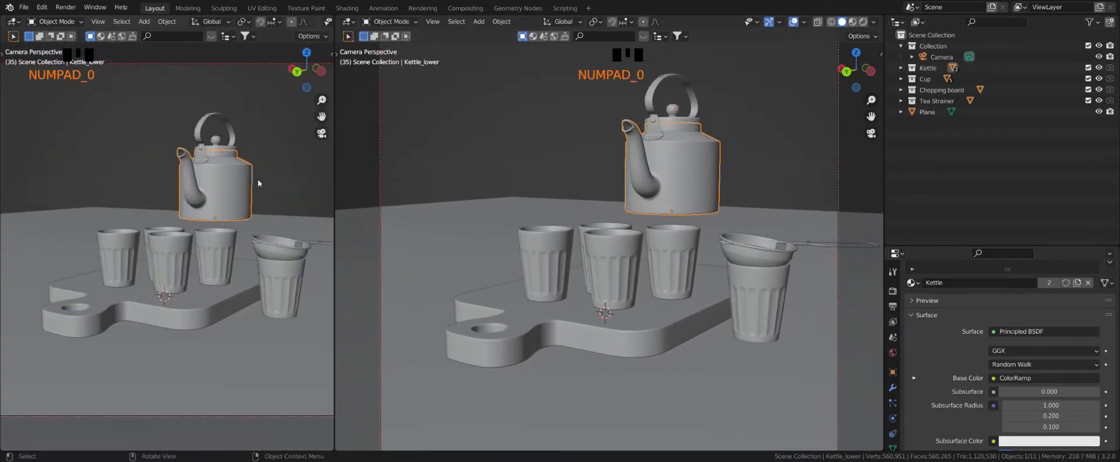
# Leave the camera view in the main viewport and reframe the shot in the second viewport.
pyautogui.click(439, 90)
pyautogui.press('KP_0')
pyautogui.scroll(1, 250, 155)
pyautogui.scroll(-1, 251, 154)
pyautogui.moveTo(250, 155); pyautogui.dragTo(244, 139, button='middle')
pyautogui.keyDown('shift'); pyautogui.moveTo(244, 139); pyautogui.dragTo(235, 203, button='middle'); pyautogui.keyUp('shift')
pyautogui.scroll(-1, 237, 194)
pyautogui.scroll(1, 237, 194)
# Replace the outliner with an image editor showing all of reference.jpg, and lower the camera angle.
pyautogui.click(897, 22)
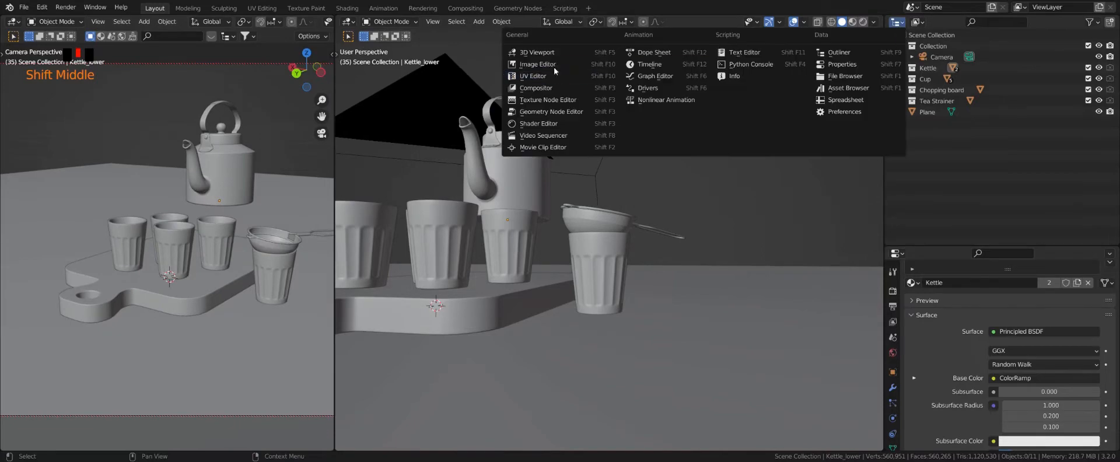
pyautogui.click(553, 65)
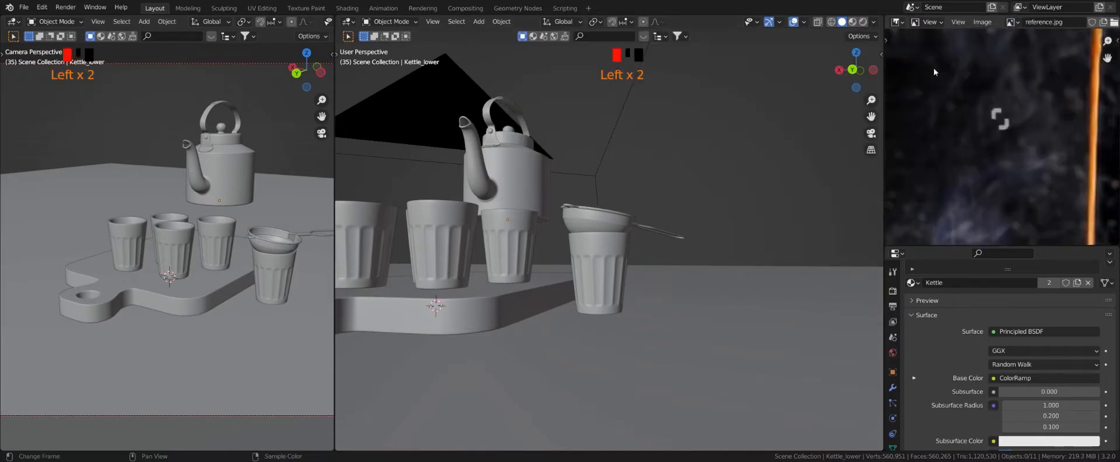
pyautogui.scroll(-7, 1002, 140)
pyautogui.moveTo(199, 257); pyautogui.dragTo(221, 292, button='middle')
pyautogui.scroll(-6, 539, 111)
# Move the kettle in the top view about 8.64 cm along negative X, beside the tea strainer.
pyautogui.moveTo(539, 111); pyautogui.dragTo(586, 262, button='middle')
pyautogui.scroll(3, 700, 248)
pyautogui.keyDown('shift'); pyautogui.moveTo(732, 243); pyautogui.dragTo(681, 265, button='middle'); pyautogui.keyUp('shift')
pyautogui.press('g')
pyautogui.click(613, 267)
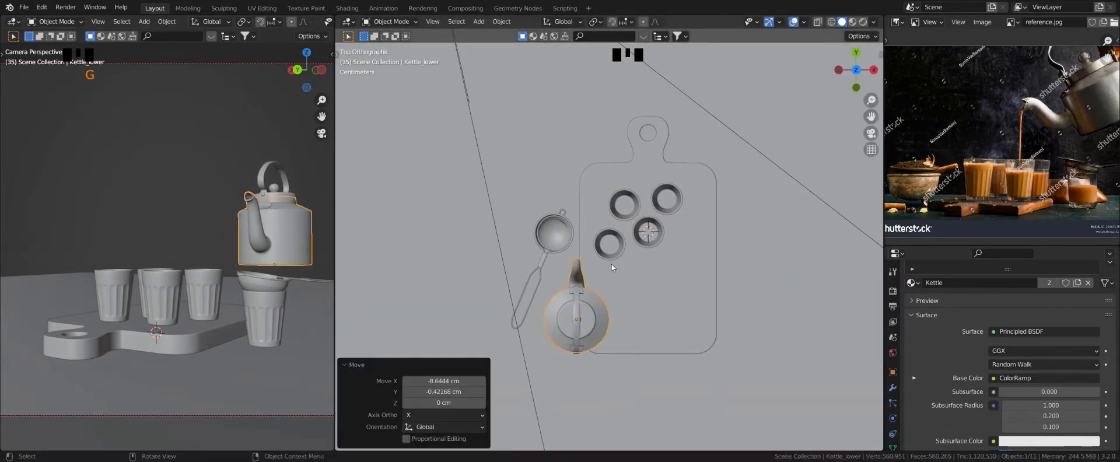
# Rotate the kettle 90° around its vertical axis and position it with the spout toward the cups.
pyautogui.press('Return')
pyautogui.press('g')
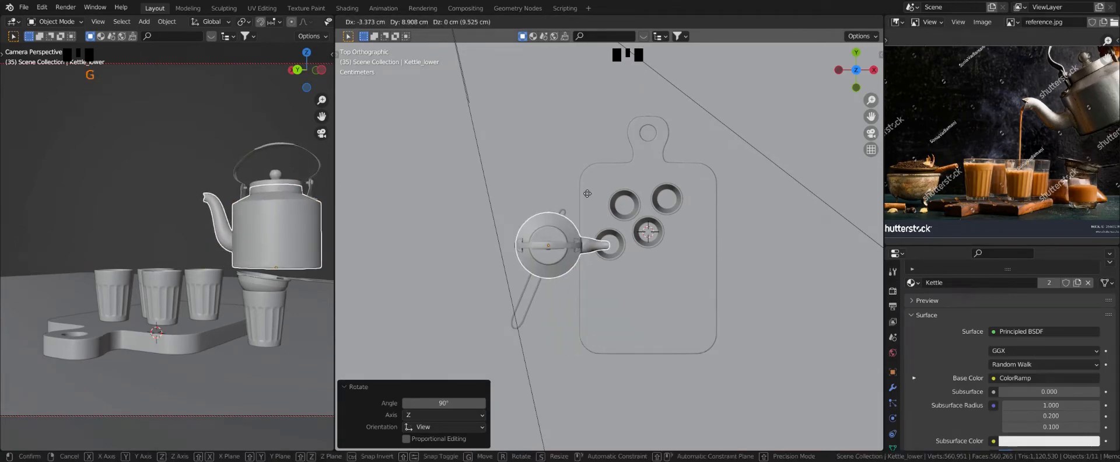
pyautogui.click(588, 193)
pyautogui.press('g')
# Tilt the kettle about 39.1° into a pouring pose and raise it about 4.43 cm above the cups.
pyautogui.press('KP_3')
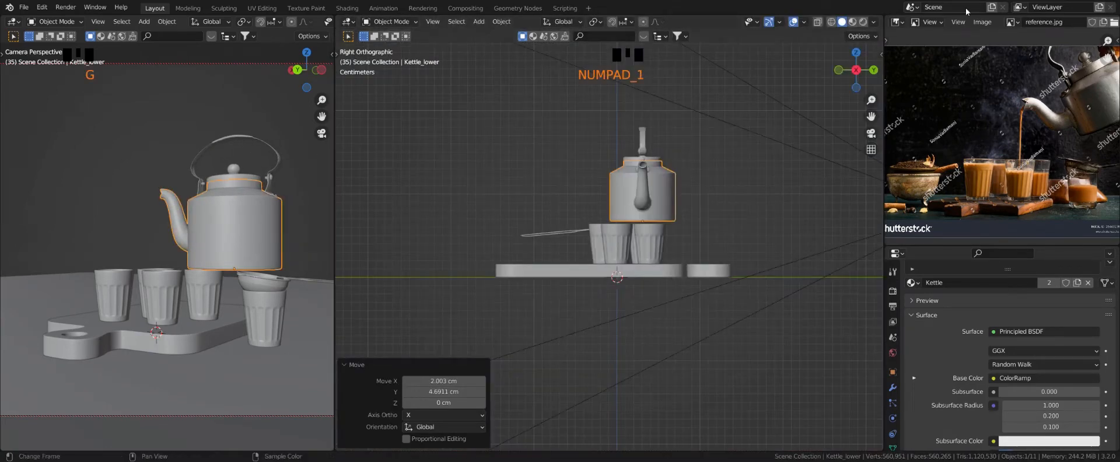
pyautogui.moveTo(653, 114); pyautogui.dragTo(569, 165, button='middle')
pyautogui.scroll(2, 571, 164)
pyautogui.press('r')
pyautogui.click(672, 142)
pyautogui.press('g')
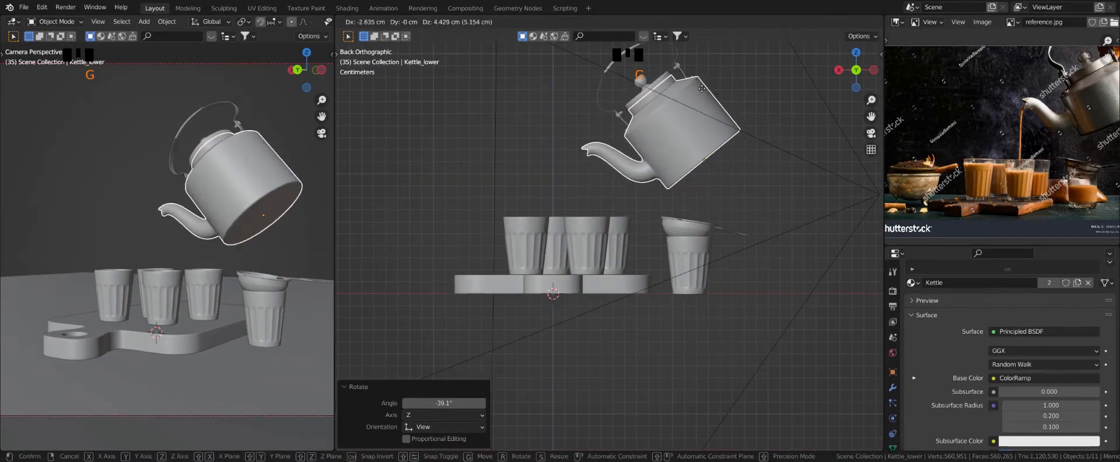
pyautogui.click(698, 88)
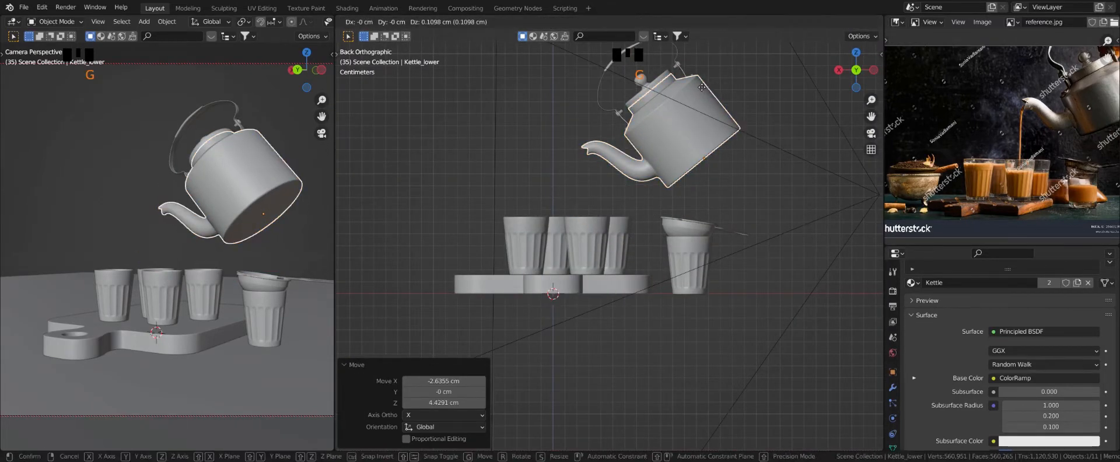
# Turn the tilted kettle horizontally in the top view and reposition it next to the cups.
pyautogui.moveTo(728, 113); pyautogui.dragTo(725, 234, button='middle')
pyautogui.press('r')
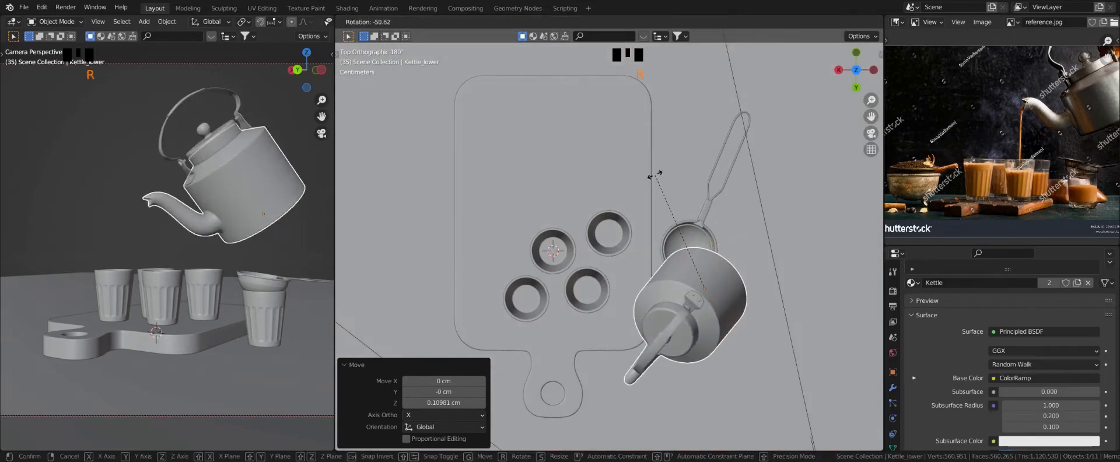
pyautogui.click(653, 176)
pyautogui.press('g')
pyautogui.click(597, 153)
# Rotate the floor plane in the top view to align it with the camera direction.
pyautogui.click(670, 180)
pyautogui.click(670, 180)
pyautogui.scroll(-10, 670, 180)
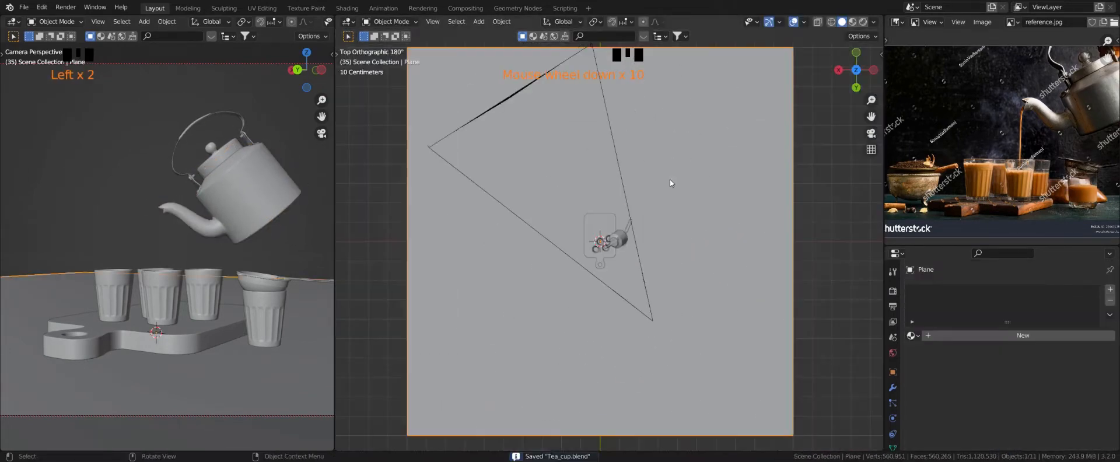
pyautogui.press('r')
pyautogui.click(626, 150)
# Extrude the floor plane's rear edge upward along Z to form a backdrop wall.
pyautogui.keyDown('shift'); pyautogui.moveTo(626, 149); pyautogui.dragTo(699, 238, button='middle'); pyautogui.keyUp('shift')
pyautogui.press('Tab')
pyautogui.click(617, 140)
pyautogui.scroll(-4, 618, 152)
pyautogui.moveTo(631, 184); pyautogui.dragTo(617, 145, button='middle')
pyautogui.moveTo(633, 262); pyautogui.dragTo(609, 223, button='middle')
pyautogui.press('e')
pyautogui.press('z')
pyautogui.click(612, 79)
# Bevel the edge between floor and wall with multiple segments and shade the backdrop smooth.
pyautogui.click(642, 233)
pyautogui.hotkey('ctrl', 'b')
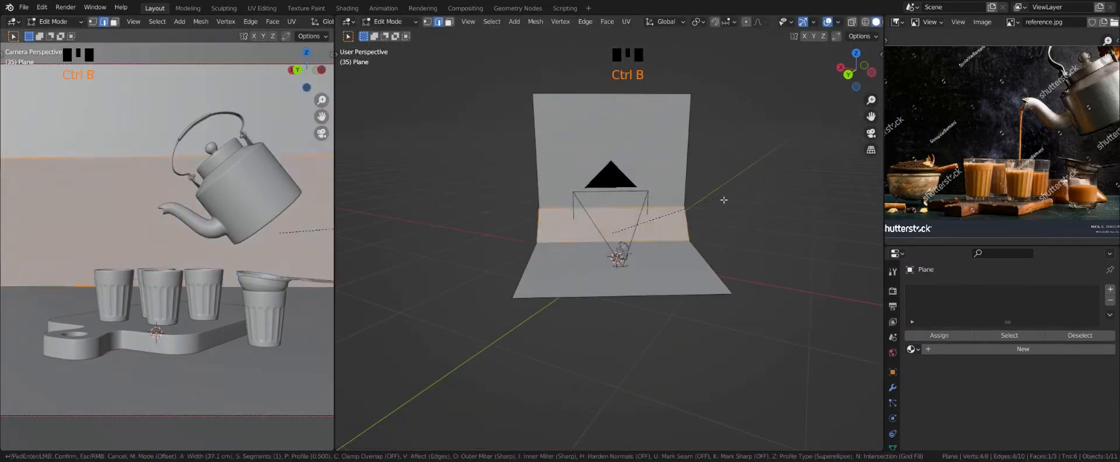
pyautogui.scroll(7, 727, 197)
pyautogui.click(728, 197)
pyautogui.press('Tab')
pyautogui.click(660, 160)
pyautogui.rightClick(658, 160)
pyautogui.click(647, 162)
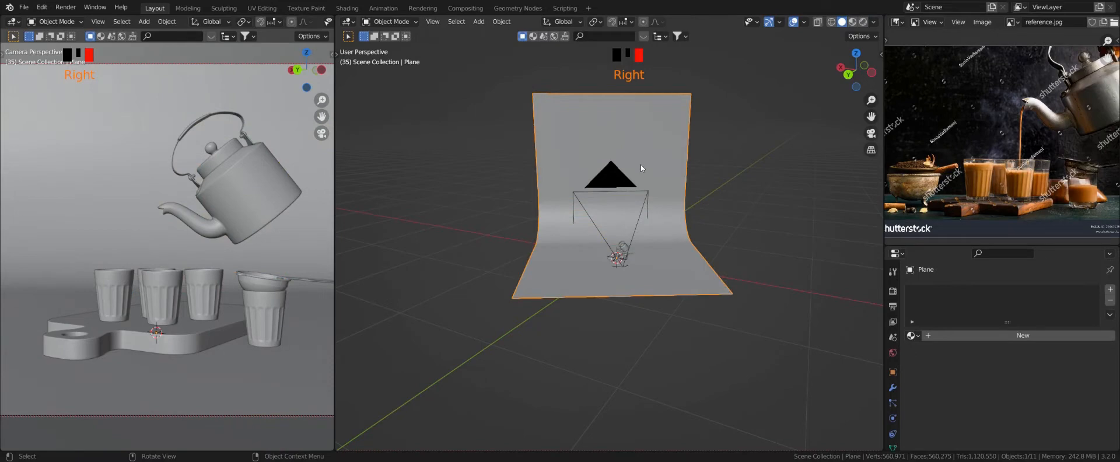
# Show the camera viewport with rendered shading and select the chopping board.
pyautogui.click(314, 22)
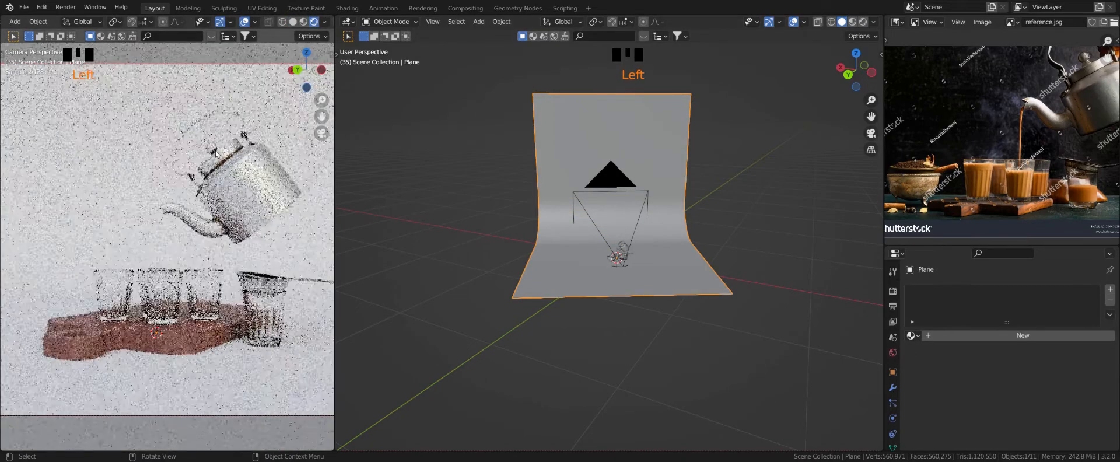
pyautogui.click(209, 336)
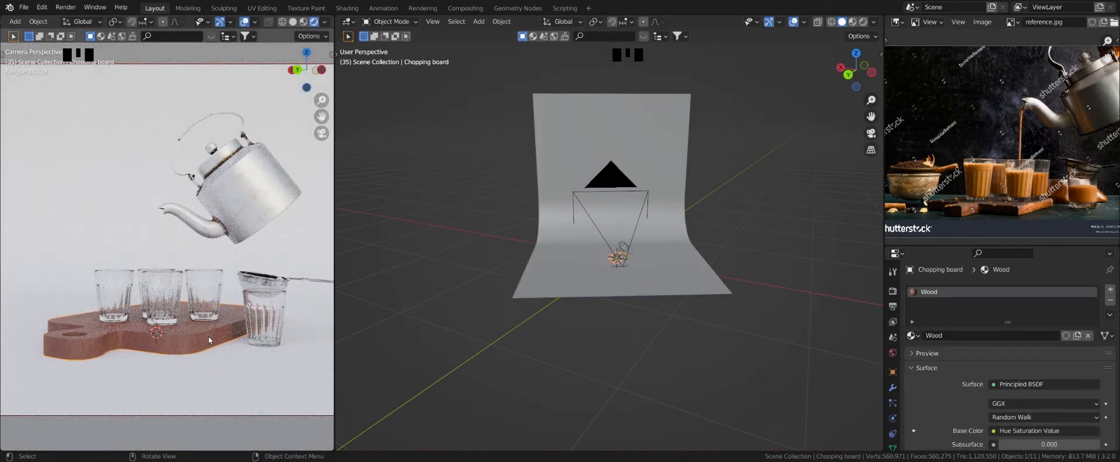
# Enlarge the kettle to about 1.39 times its size and reposition it in the camera view.
pyautogui.keyDown('shift'); pyautogui.moveTo(206, 336); pyautogui.dragTo(225, 320, button='middle'); pyautogui.keyUp('shift')
pyautogui.scroll(3, 227, 318)
pyautogui.click(273, 175)
pyautogui.press('s')
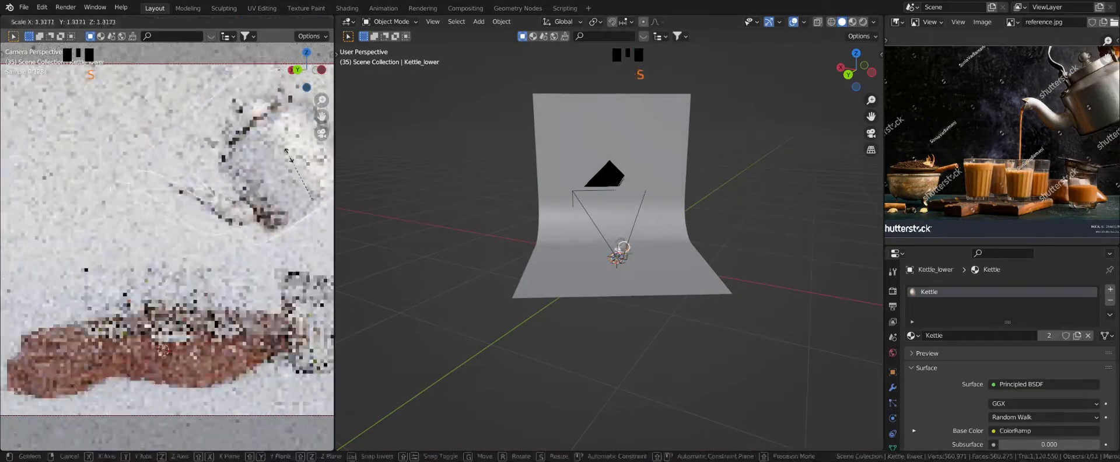
pyautogui.click(291, 157)
pyautogui.press('g')
pyautogui.click(287, 143)
pyautogui.press('KP_Decimal')
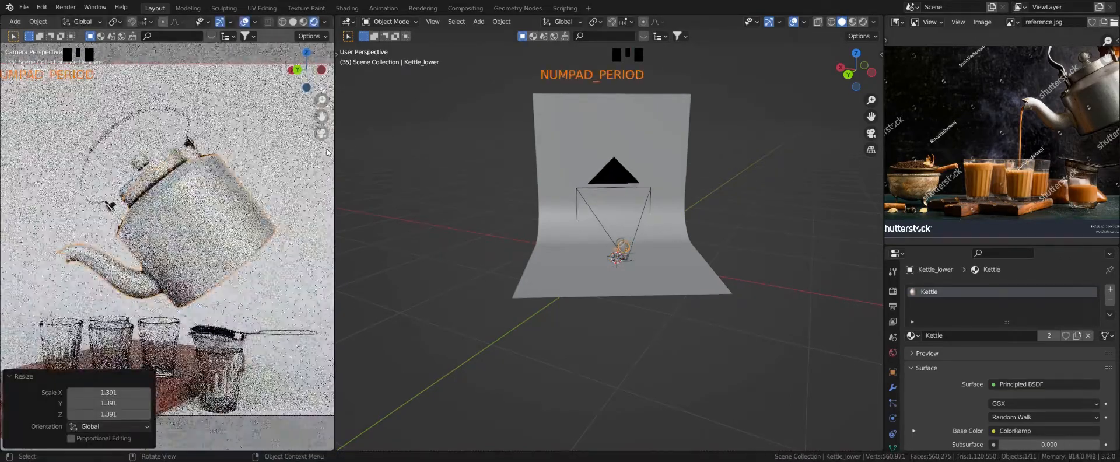
# Move the kettle in the top view so its spout sits above the cups in the camera view, and save the file.
pyautogui.click(647, 178)
pyautogui.press('KP_7')
pyautogui.scroll(8, 642, 205)
pyautogui.keyDown('shift'); pyautogui.moveTo(517, 113); pyautogui.dragTo(586, 180, button='middle'); pyautogui.keyUp('shift')
pyautogui.click(540, 116)
pyautogui.scroll(2, 540, 123)
pyautogui.keyDown('shift'); pyautogui.moveTo(476, 87); pyautogui.dragTo(548, 158, button='middle'); pyautogui.keyUp('shift')
pyautogui.click(542, 156)
pyautogui.press('g')
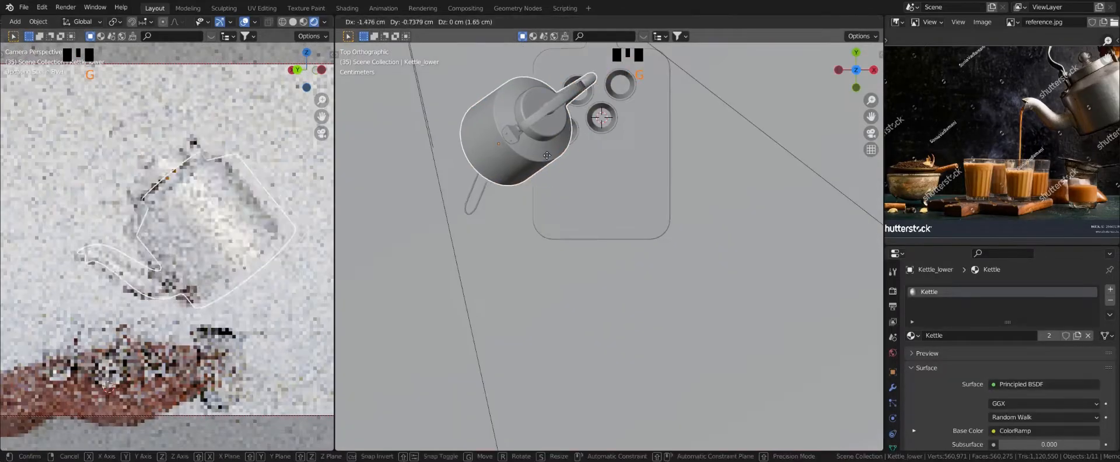
pyautogui.click(529, 168)
pyautogui.keyDown('shift'); pyautogui.moveTo(187, 217); pyautogui.dragTo(146, 149, button='middle'); pyautogui.keyUp('shift')
pyautogui.click(139, 151)
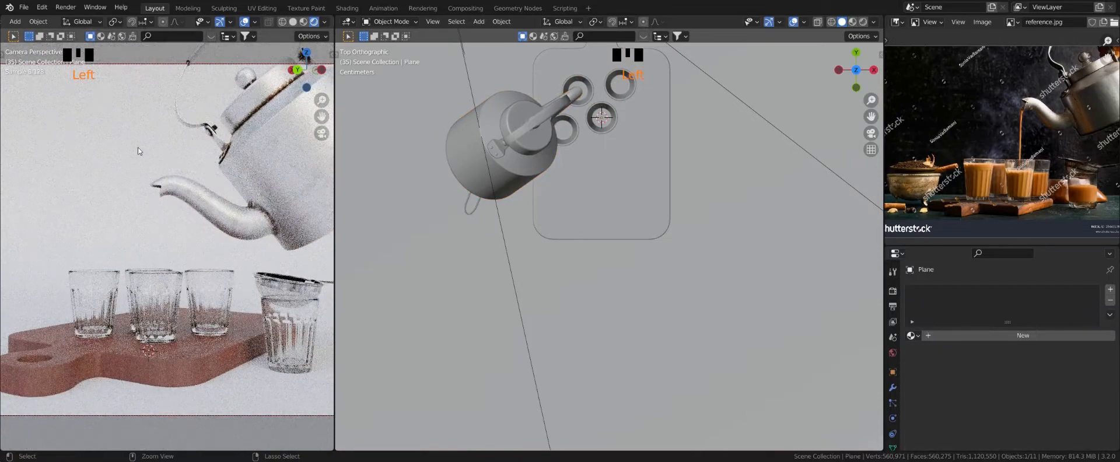
pyautogui.hotkey('ctrl', 's')
# Try rotating the tea strainer in the top view so its handle points in another direction.
pyautogui.click(287, 284)
pyautogui.moveTo(564, 155); pyautogui.dragTo(666, 269, button='middle')
pyautogui.press('KP_7')
pyautogui.press('r')
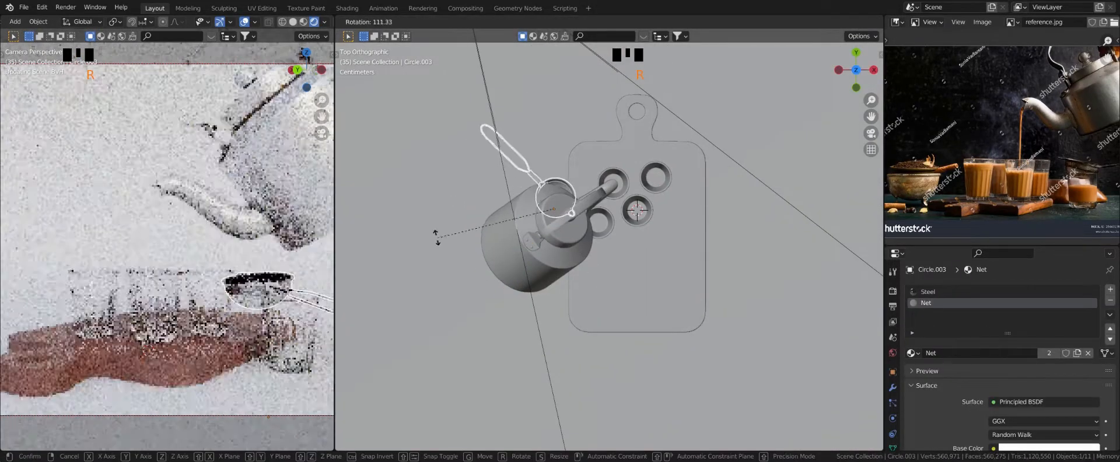
pyautogui.click(815, 213)
# Move the kettle away in the top view to uncover the tea strainer.
pyautogui.click(608, 183)
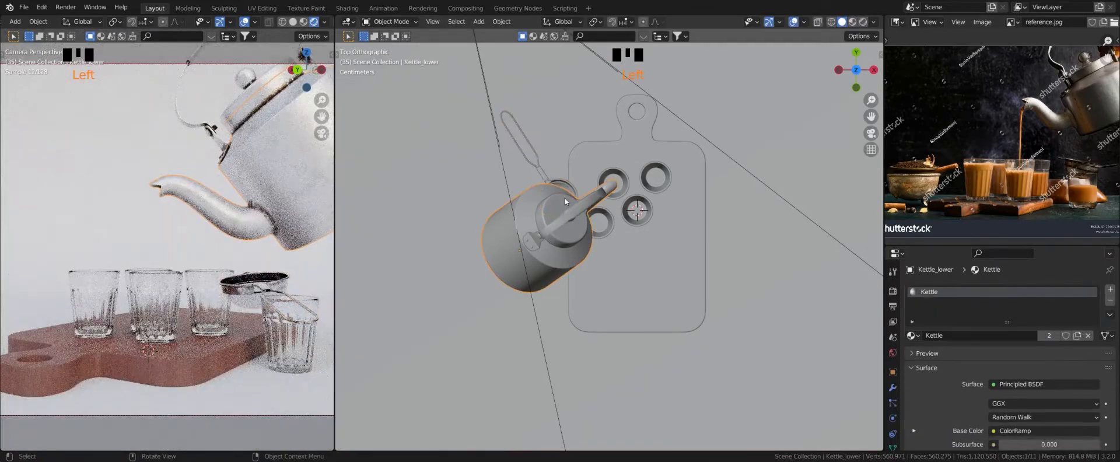
pyautogui.press('g')
pyautogui.click(613, 282)
# Move the tea strainer about -1.95 cm in X and -1.71 cm in Y over the single cup.
pyautogui.click(567, 204)
pyautogui.scroll(3, 582, 213)
pyautogui.keyDown('shift'); pyautogui.moveTo(583, 213); pyautogui.dragTo(606, 236, button='middle'); pyautogui.keyUp('shift')
pyautogui.press('g')
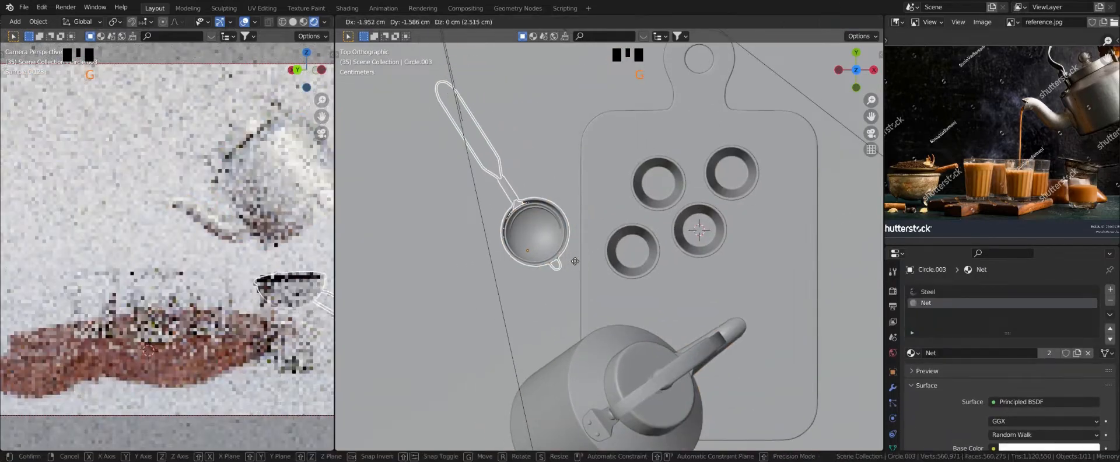
pyautogui.click(575, 264)
pyautogui.press('KP_Decimal')
pyautogui.moveTo(638, 305); pyautogui.dragTo(817, 174, button='middle')
pyautogui.moveTo(438, 216); pyautogui.dragTo(489, 214, button='middle')
pyautogui.press('KP_7')
pyautogui.scroll(-6, 650, 184)
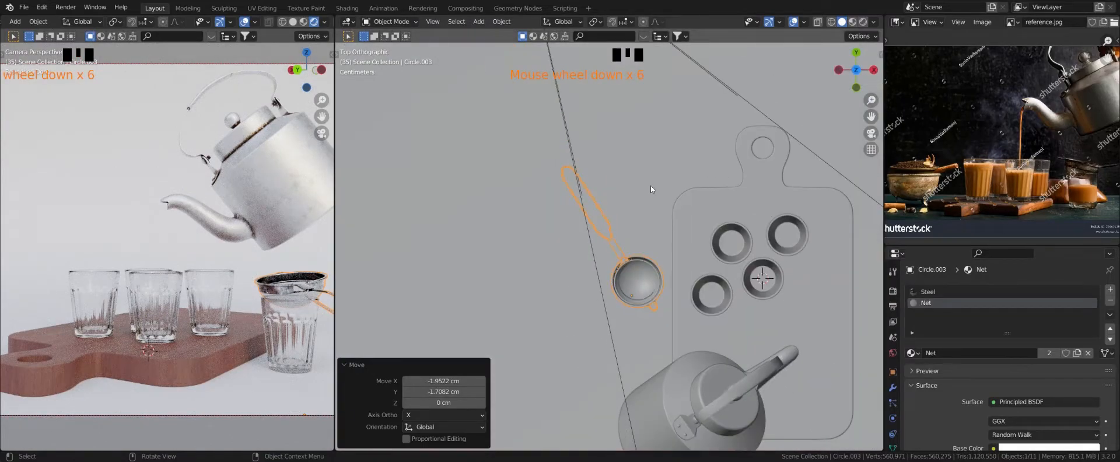
# Try rotating the tea strainer about -144° in the top view, and undo the recent strainer and kettle changes.
pyautogui.press('r')
pyautogui.click(554, 350)
pyautogui.scroll(2, 632, 232)
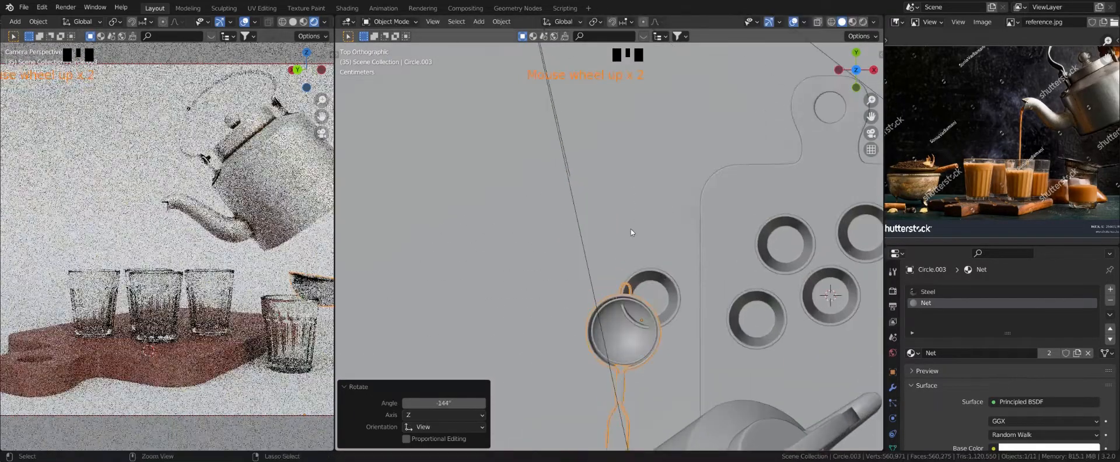
pyautogui.hotkey('ctrl', 'z')
pyautogui.hotkey('ctrl', 'z')
# Show the Shader Editor for the backdrop plane and give it a new material named BackDrop.
pyautogui.click(512, 167)
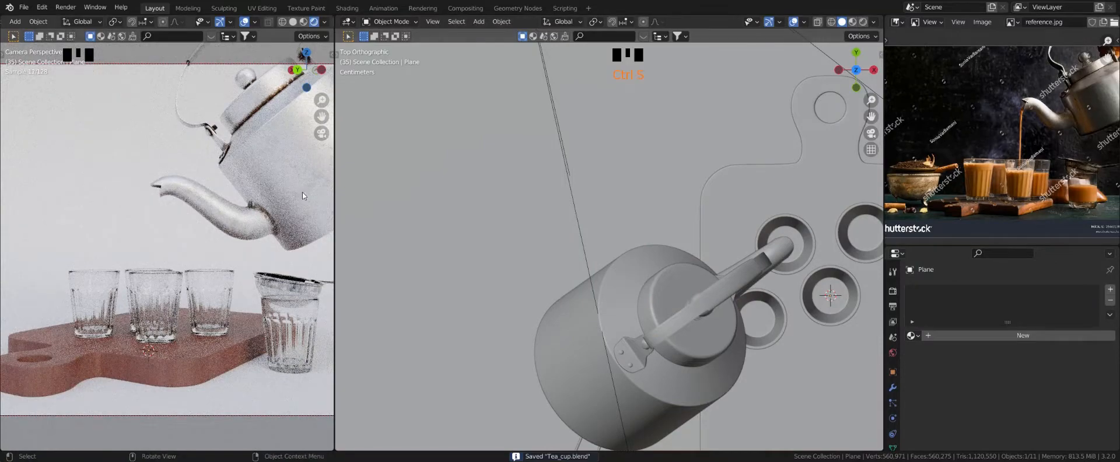
pyautogui.click(348, 22)
pyautogui.click(388, 122)
pyautogui.click(653, 22)
pyautogui.doubleClick(654, 22)
pyautogui.write('Bac')
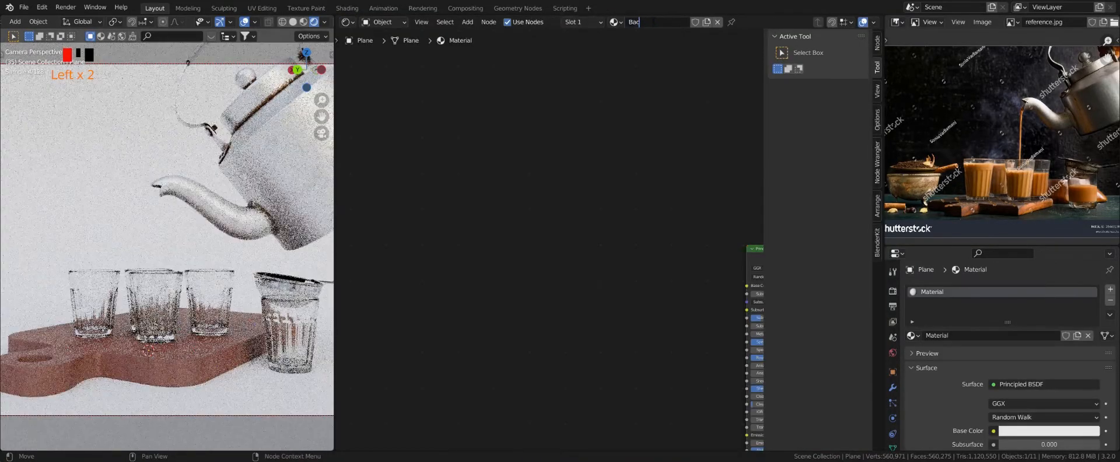
# Darken the BackDrop material's base colour to near black.
pyautogui.scroll(2, 636, 197)
pyautogui.moveTo(636, 197); pyautogui.dragTo(345, 108, button='middle')
pyautogui.scroll(1, 525, 204)
pyautogui.click(549, 230)
pyautogui.moveTo(615, 70); pyautogui.dragTo(616, 134)
pyautogui.moveTo(437, 101); pyautogui.dragTo(563, 91, button='middle')
# Try a Noise Texture node in the BackDrop material and delete it.
pyautogui.click(469, 204)
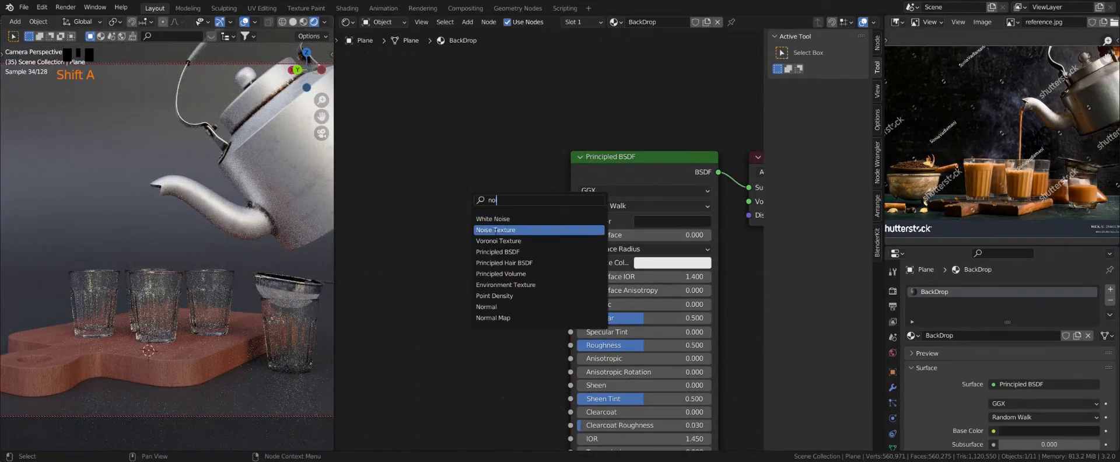
pyautogui.click(496, 231)
pyautogui.click(397, 217)
pyautogui.scroll(-4, 475, 180)
pyautogui.press('x')
# Drive the BackDrop material's roughness with a Musgrave Texture using detail 14 and dimension 0.4, previewing the texture first.
pyautogui.hotkey('shift', 'a')
pyautogui.click(466, 228)
pyautogui.write('mu')
pyautogui.click(500, 245)
pyautogui.click(363, 234)
pyautogui.moveTo(363, 234); pyautogui.dragTo(444, 185, button='middle')
pyautogui.keyDown('ctrl'); pyautogui.keyDown('shift'); pyautogui.click(437, 220); pyautogui.keyUp('shift'); pyautogui.keyUp('ctrl')
pyautogui.moveTo(458, 253); pyautogui.dragTo(430, 253)
pyautogui.moveTo(466, 185); pyautogui.dragTo(412, 208)
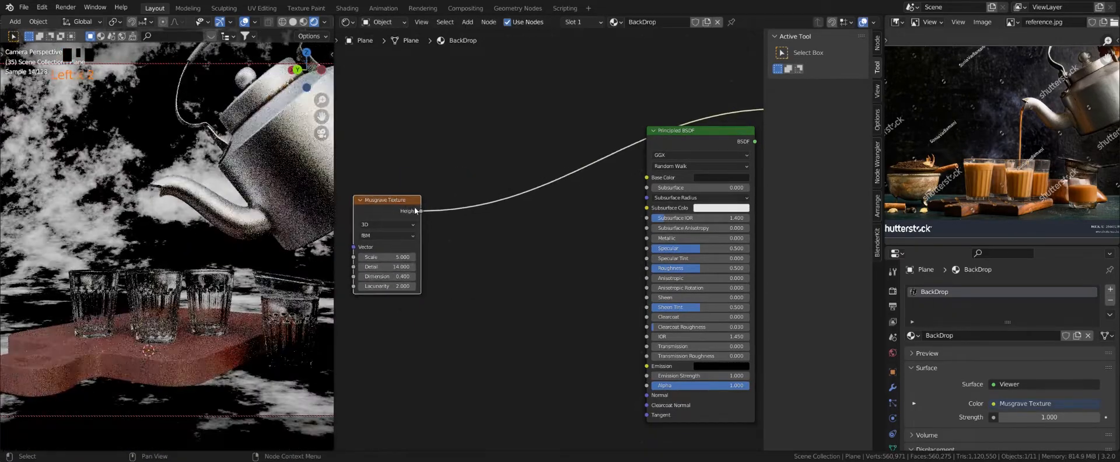
pyautogui.keyDown('ctrl'); pyautogui.keyDown('shift'); pyautogui.click(649, 226); pyautogui.keyUp('shift'); pyautogui.keyUp('ctrl')
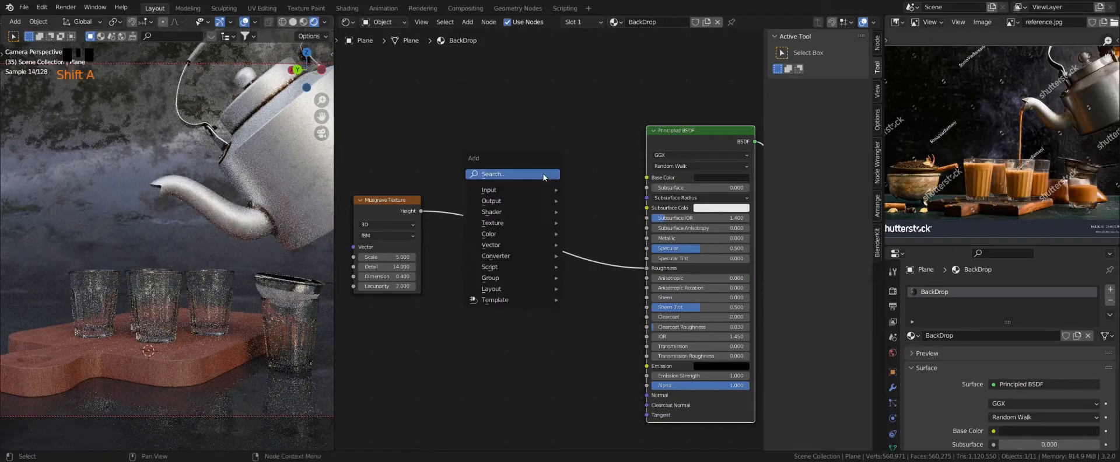
# Add a Noise Texture above the Musgrave Texture, preview it and set its scale to 17.9.
pyautogui.click(543, 174)
pyautogui.click(569, 205)
pyautogui.click(390, 104)
pyautogui.moveTo(390, 104); pyautogui.dragTo(420, 141, button='middle')
pyautogui.keyDown('ctrl'); pyautogui.keyDown('shift'); pyautogui.click(422, 137); pyautogui.keyUp('shift'); pyautogui.keyUp('ctrl')
pyautogui.moveTo(424, 177); pyautogui.dragTo(493, 178)
# Try combining the Noise and Musgrave textures with a Math node set to Multiply, and preview the result.
pyautogui.hotkey('shift', 'a')
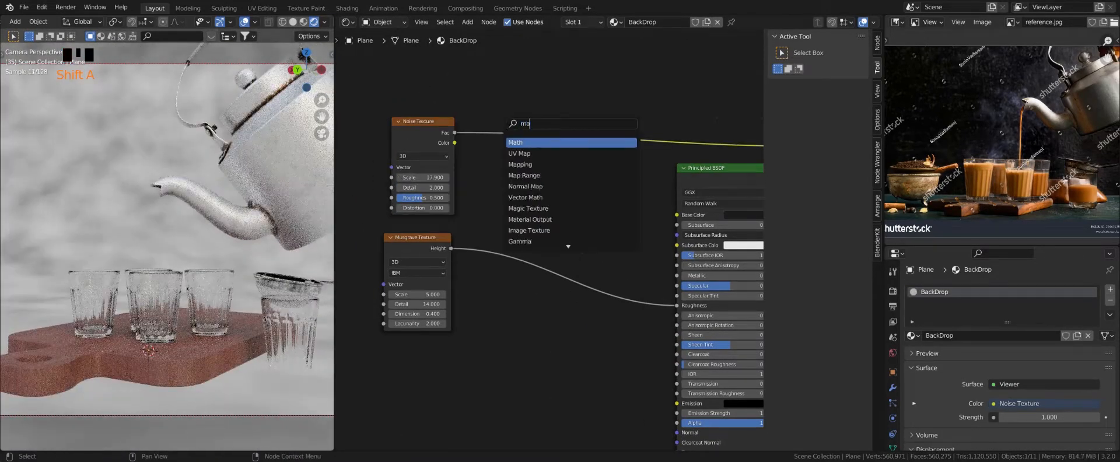
pyautogui.press('Return')
pyautogui.click(530, 142)
pyautogui.click(532, 149)
pyautogui.click(532, 193)
pyautogui.moveTo(451, 249); pyautogui.dragTo(502, 182)
pyautogui.keyDown('ctrl'); pyautogui.keyDown('shift'); pyautogui.click(532, 142); pyautogui.keyUp('shift'); pyautogui.keyUp('ctrl')
# Set the Noise Texture's scale to 24.1 and feed the multiplied value into the Principled BSDF's roughness.
pyautogui.moveTo(425, 177); pyautogui.dragTo(461, 177)
pyautogui.moveTo(565, 136); pyautogui.dragTo(677, 306)
pyautogui.keyDown('ctrl'); pyautogui.keyDown('shift'); pyautogui.click(708, 168); pyautogui.keyUp('shift'); pyautogui.keyUp('ctrl')
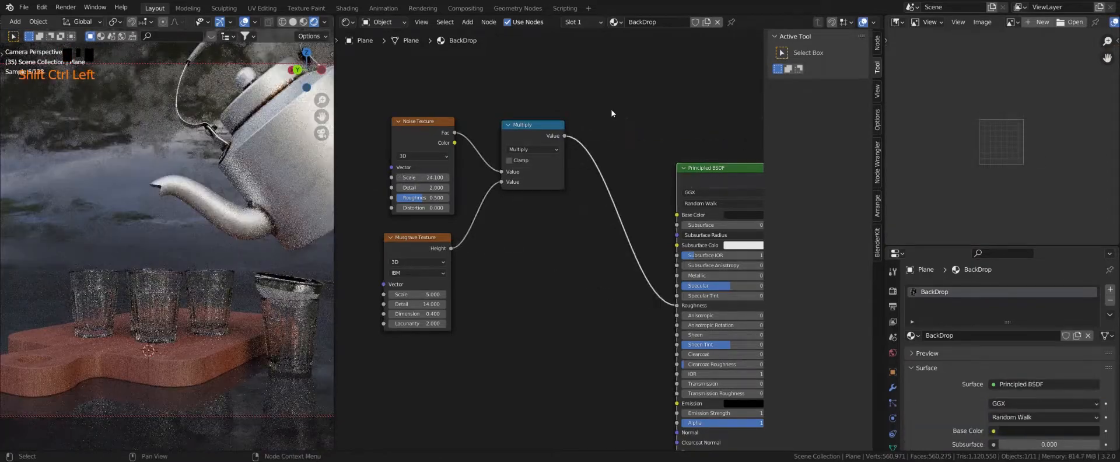
# Reconnect the Musgrave height directly to roughness and delete the Multiply and Noise Texture nodes.
pyautogui.moveTo(453, 248); pyautogui.dragTo(677, 306)
pyautogui.click(531, 139)
pyautogui.press('x')
pyautogui.click(429, 133)
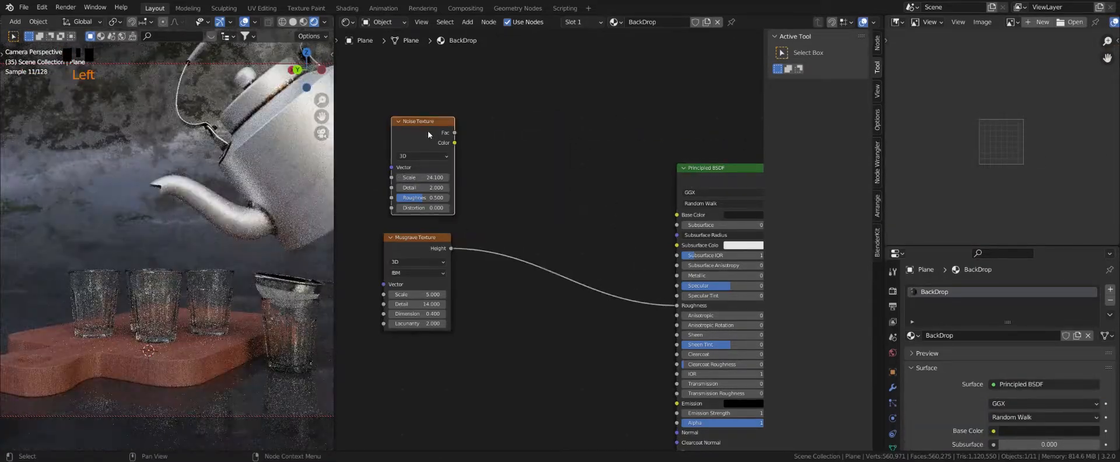
pyautogui.press('x')
# Insert a Mix node between the Musgrave Texture and the roughness input, with the Musgrave height driving its factor.
pyautogui.hotkey('shift', 'a')
pyautogui.write('mix')
pyautogui.press('Return')
pyautogui.click(562, 239)
pyautogui.moveTo(559, 293); pyautogui.dragTo(559, 283)
# Set the Mix node's first colour to light grey and its second colour to dark grey.
pyautogui.click(604, 294)
pyautogui.click(664, 197)
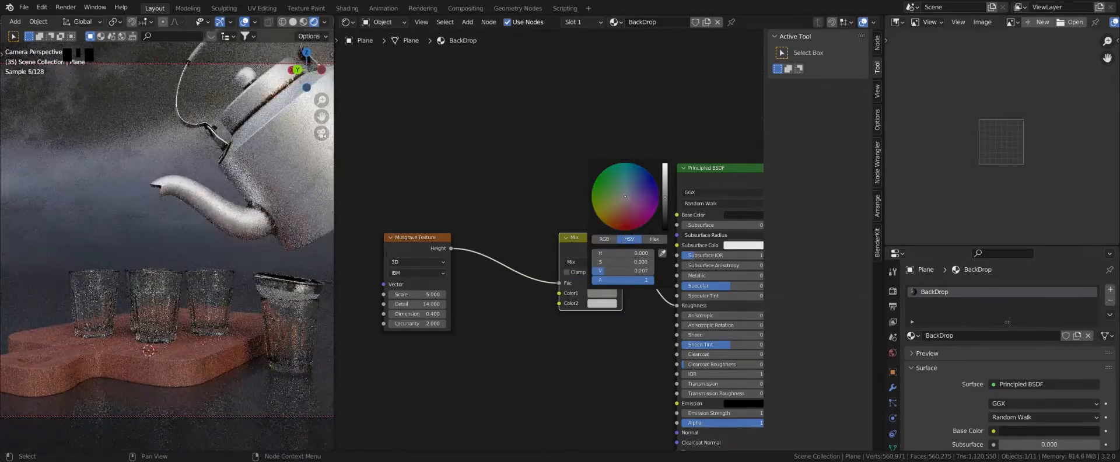
pyautogui.moveTo(665, 197); pyautogui.dragTo(665, 166)
pyautogui.click(653, 333)
pyautogui.click(604, 304)
pyautogui.click(665, 227)
pyautogui.moveTo(666, 227)
pyautogui.mouseDown()
pyautogui.moveTo(665, 197)
pyautogui.moveTo(665, 223)
pyautogui.mouseUp()
# Turn the reference image area into an Outliner and rename the plane object to Backdrop.
pyautogui.click(896, 22)
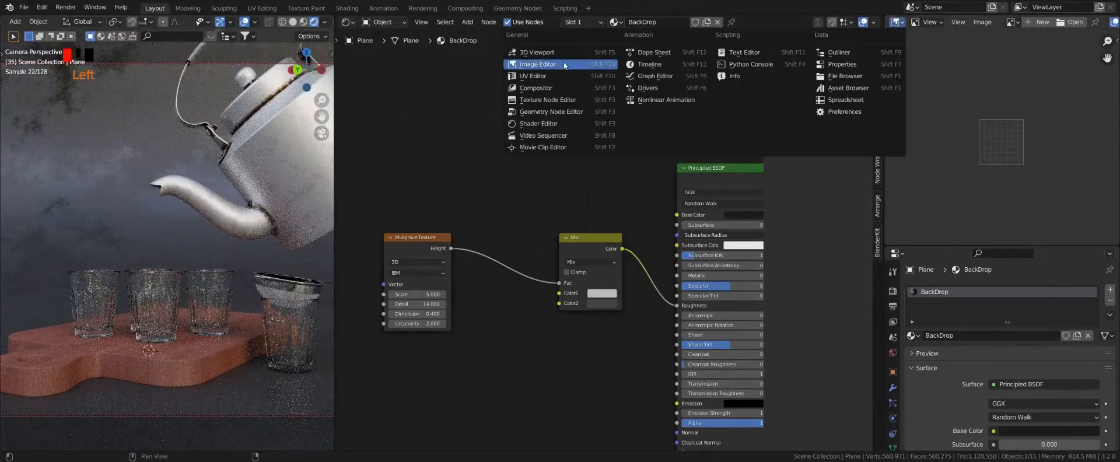
pyautogui.click(840, 64)
pyautogui.doubleClick(928, 111)
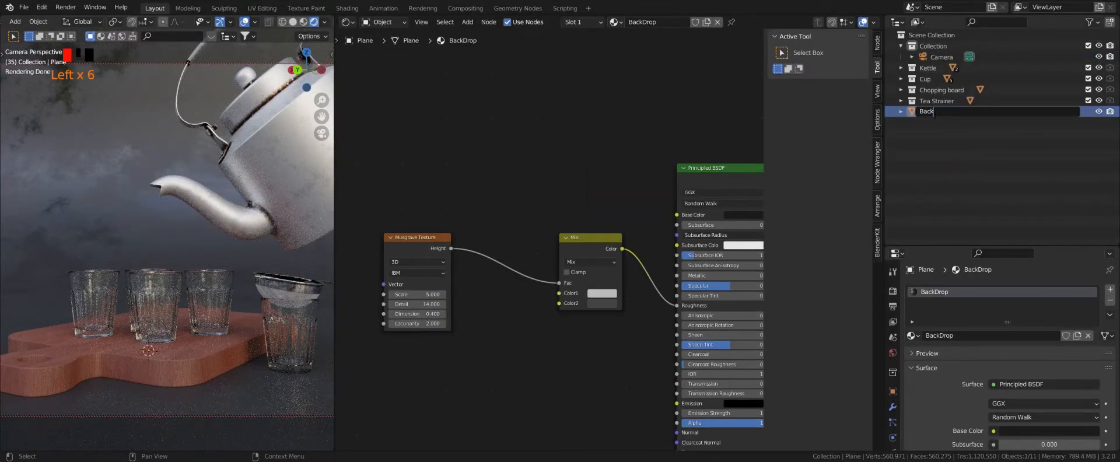
pyautogui.press('Return')
# Enable depth of field on the camera and pick the kettle body as the focus object.
pyautogui.click(941, 57)
pyautogui.scroll(-6, 957, 361)
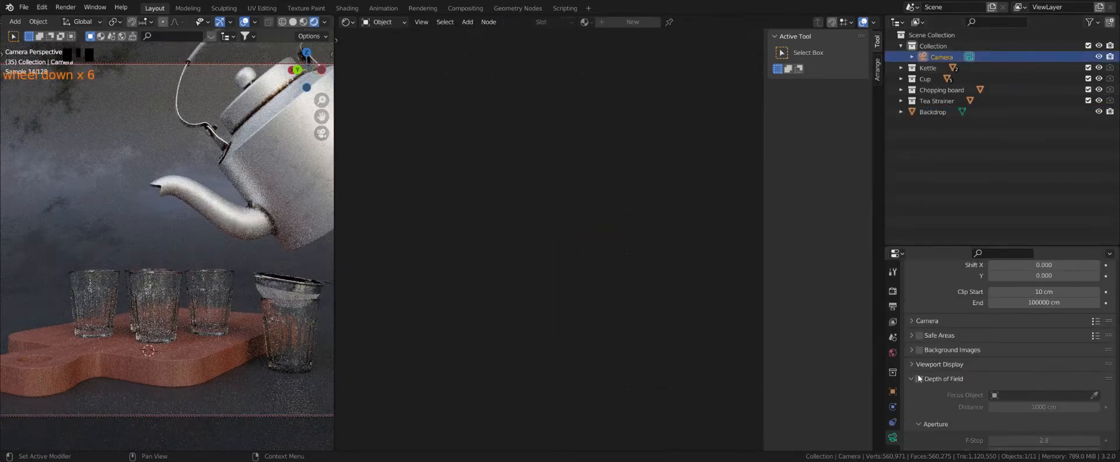
pyautogui.click(920, 379)
pyautogui.click(178, 199)
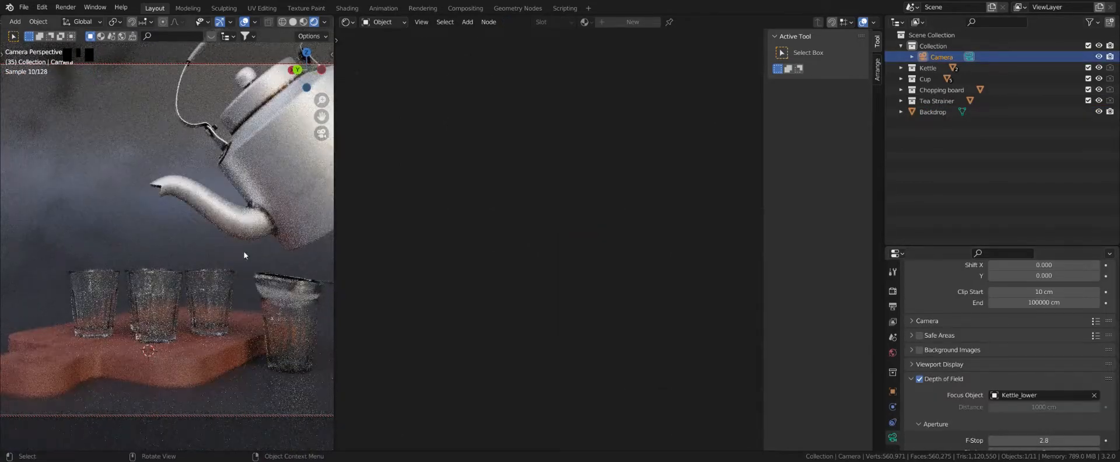
# Replace the camera's focus object with the front cup, Cup.002.
pyautogui.click(1095, 396)
pyautogui.click(1094, 396)
pyautogui.click(160, 295)
pyautogui.click(160, 296)
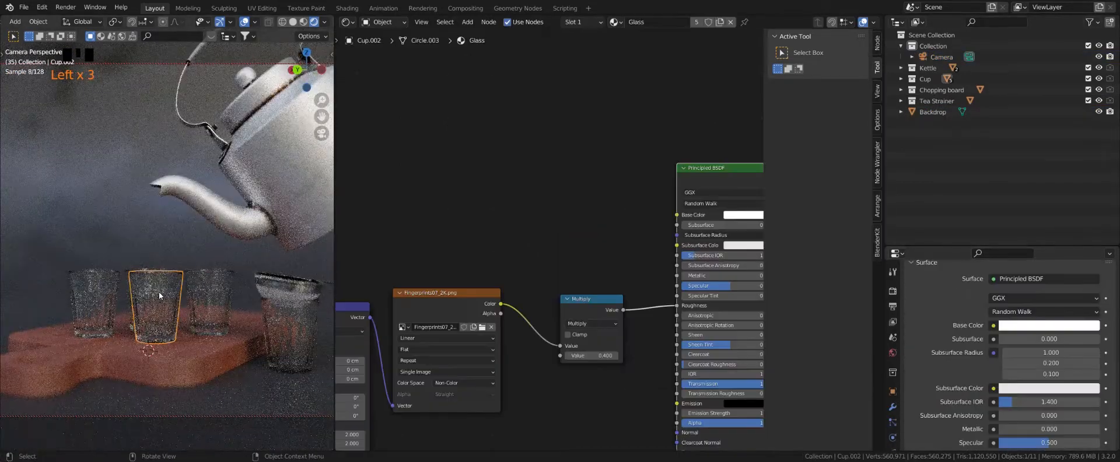
pyautogui.click(140, 226)
pyautogui.click(176, 286)
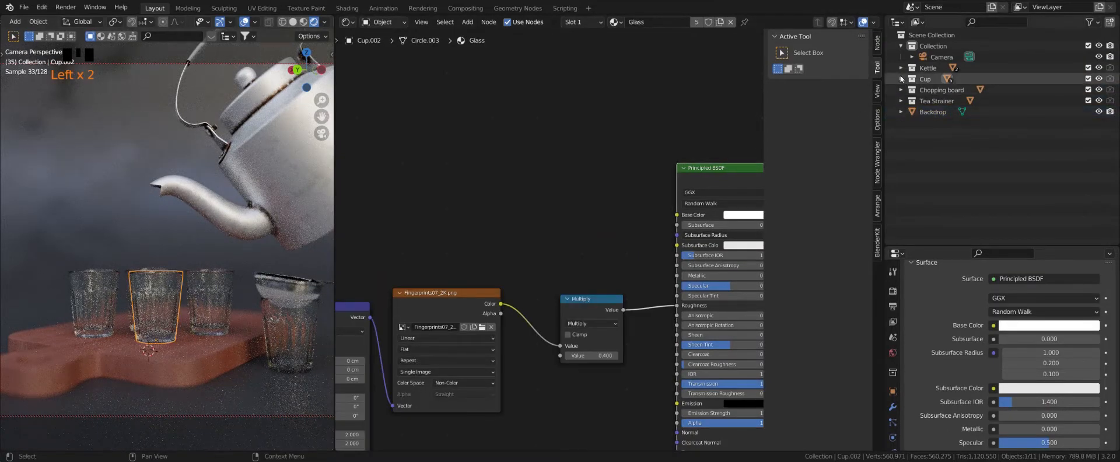
pyautogui.click(940, 57)
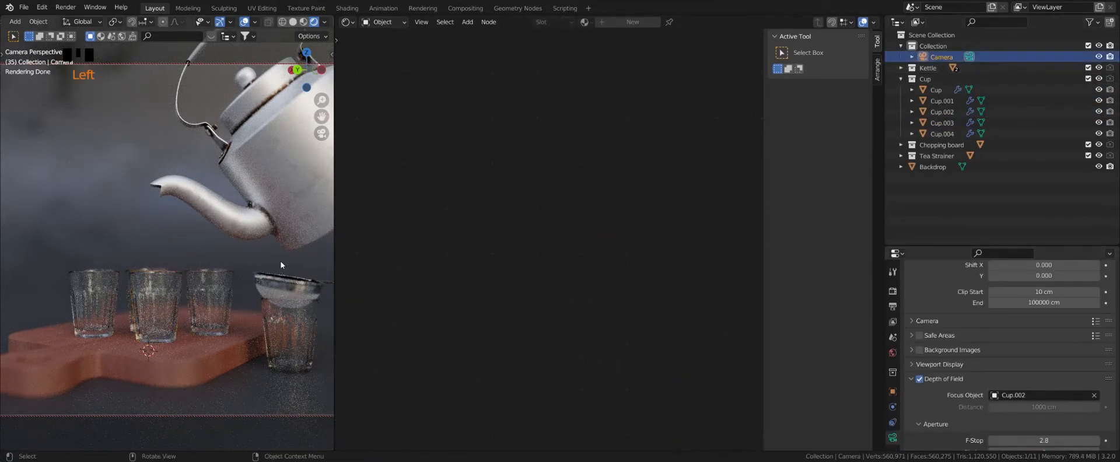
# Set the camera aperture's F-Stop to 5.0.
pyautogui.scroll(-2, 957, 373)
pyautogui.doubleClick(1043, 405)
pyautogui.write('5')
pyautogui.press('Return')
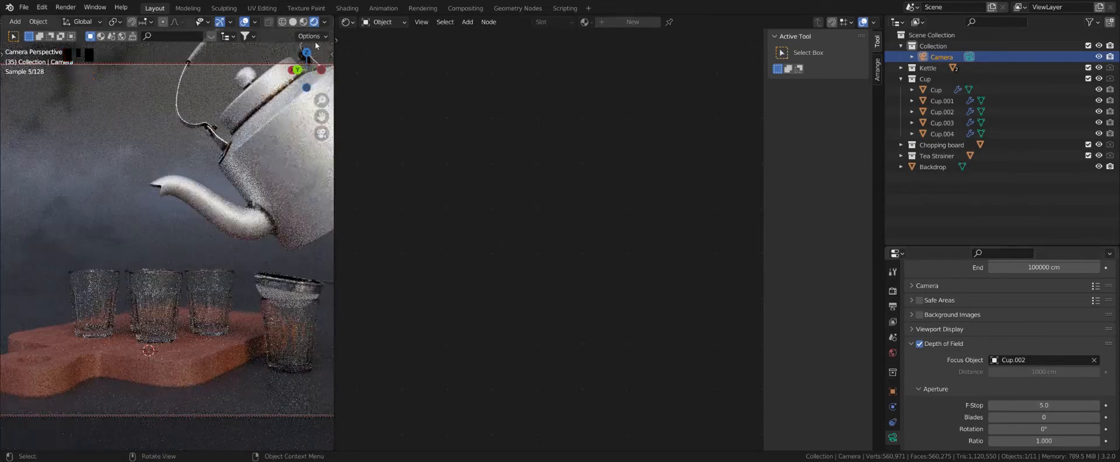
# Preview depth of field in solid shading with random colours, set the F-Stop to 3.0 and return to rendered shading.
pyautogui.click(293, 22)
pyautogui.click(325, 22)
pyautogui.click(315, 169)
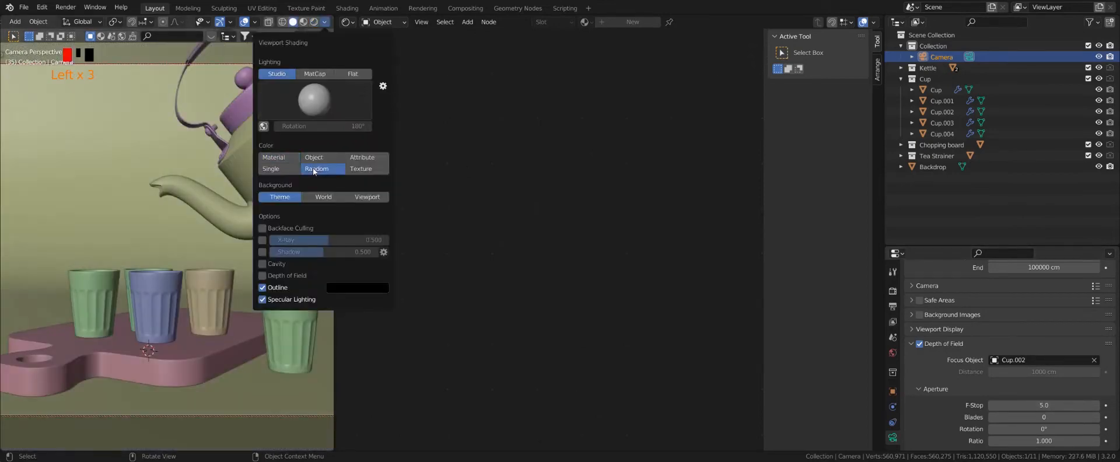
pyautogui.click(269, 279)
pyautogui.moveTo(1044, 406); pyautogui.dragTo(1015, 405)
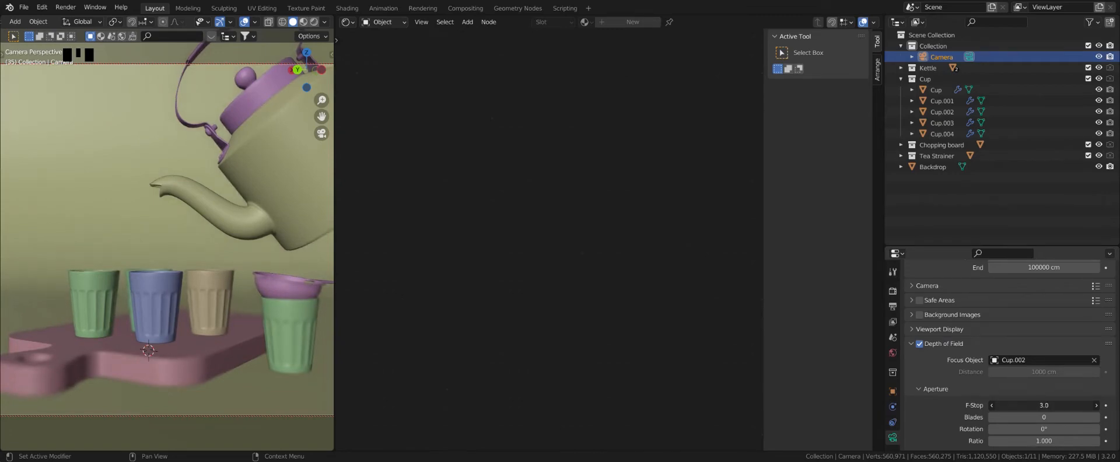
pyautogui.click(314, 22)
# Readjust the backdrop material's base colour and the grey level of the Mix node's second colour.
pyautogui.click(223, 93)
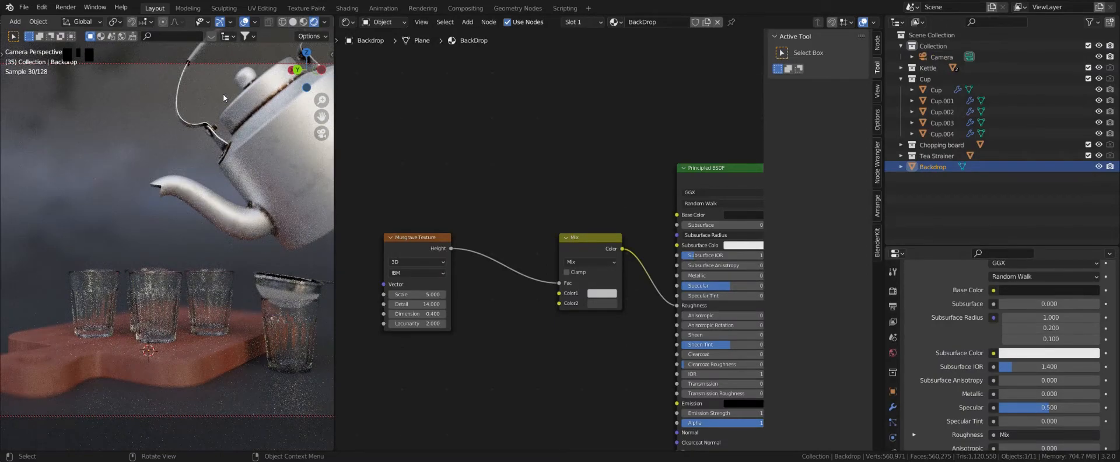
pyautogui.click(108, 139)
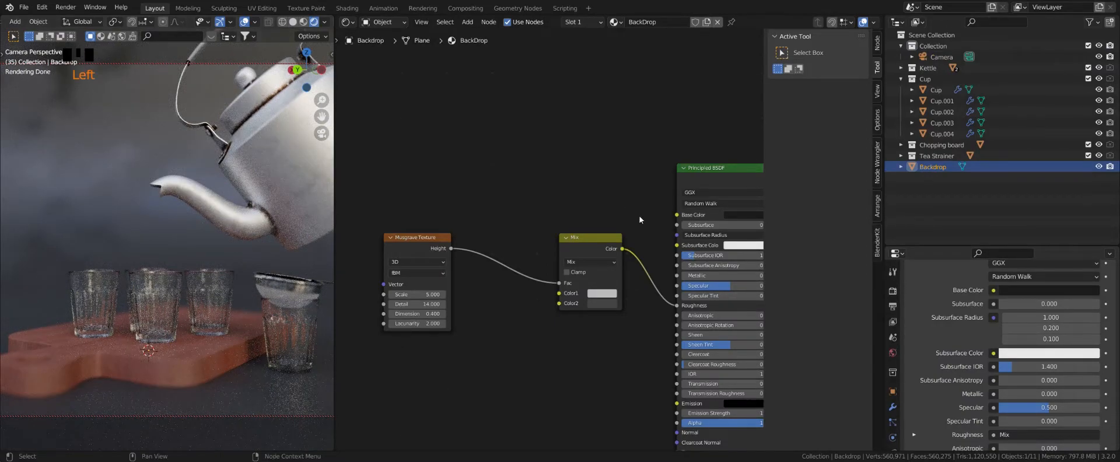
pyautogui.moveTo(640, 220); pyautogui.dragTo(582, 209, button='middle')
pyautogui.click(696, 205)
pyautogui.moveTo(726, 184); pyautogui.dragTo(653, 175)
pyautogui.click(545, 293)
pyautogui.moveTo(608, 197); pyautogui.dragTo(608, 162)
pyautogui.click(544, 283)
# Turn the Shader Editor area back into a 3D viewport showing the whole backdrop from the top.
pyautogui.click(348, 22)
pyautogui.click(368, 51)
pyautogui.scroll(-17, 625, 190)
# Set the world background's strength to 0 in the World properties.
pyautogui.click(893, 353)
pyautogui.scroll(6, 1037, 364)
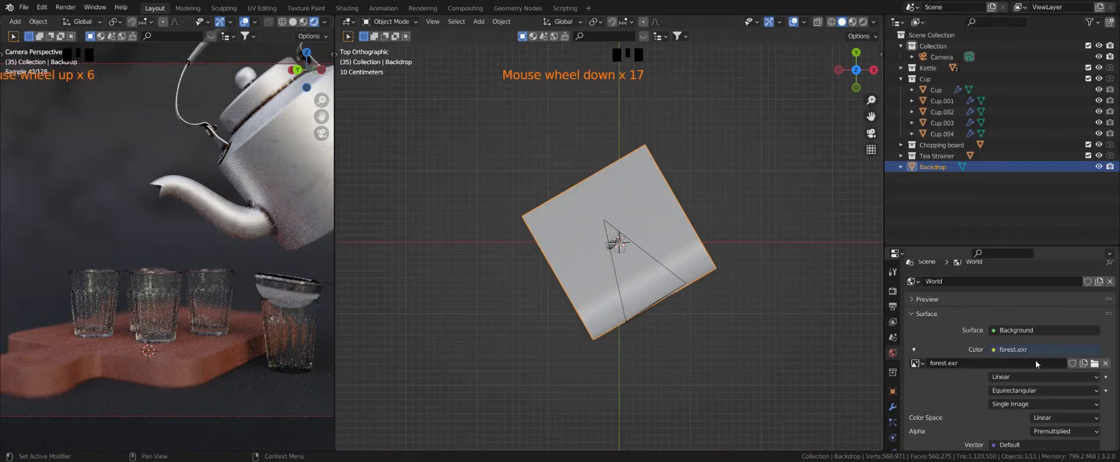
pyautogui.scroll(-2, 1094, 420)
pyautogui.moveTo(1063, 405); pyautogui.dragTo(1045, 395)
# Light the rendered viewport with the scene lights and scene world, and set the world strength to 1.
pyautogui.click(325, 21)
pyautogui.click(263, 87)
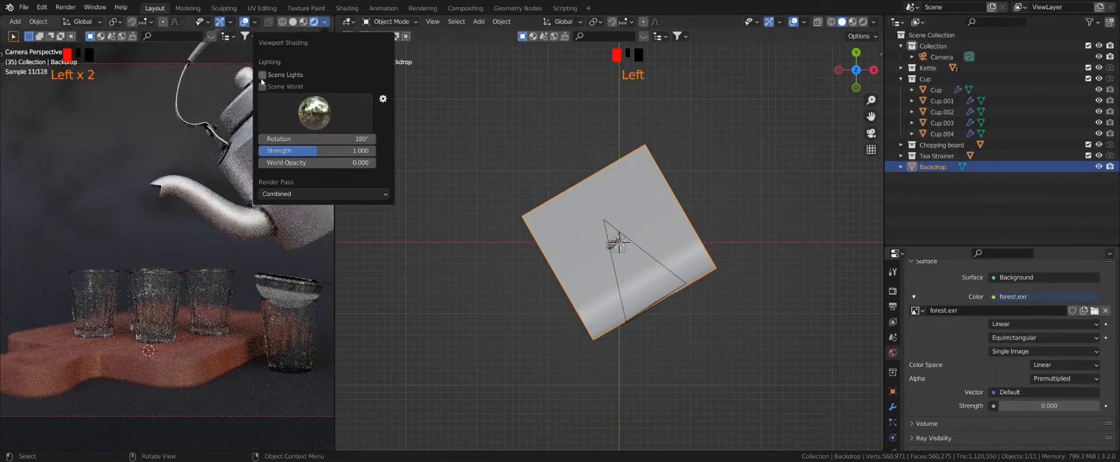
pyautogui.click(1035, 404)
pyautogui.write('1')
pyautogui.press('Return')
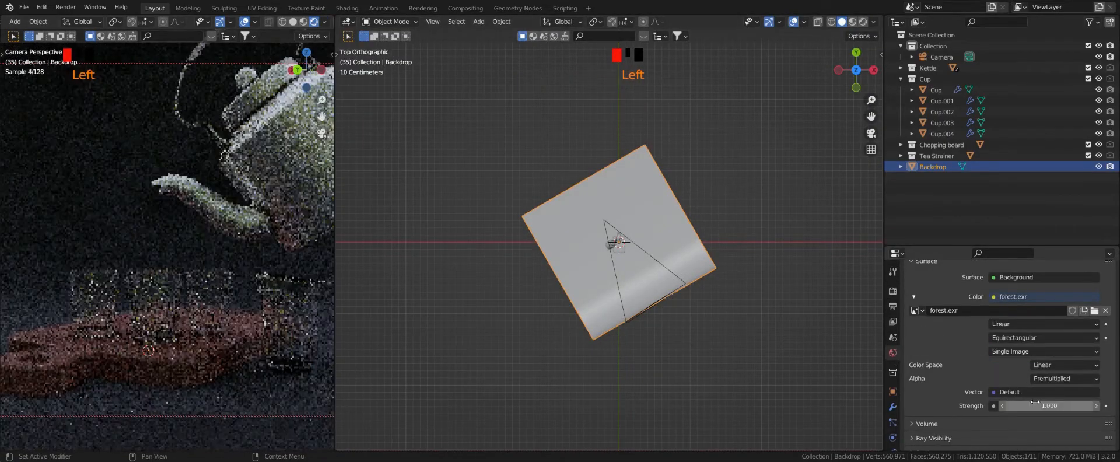
# Scale down the camera object in the top view and hide it in the viewport.
pyautogui.scroll(3, 653, 264)
pyautogui.click(663, 254)
pyautogui.press('s')
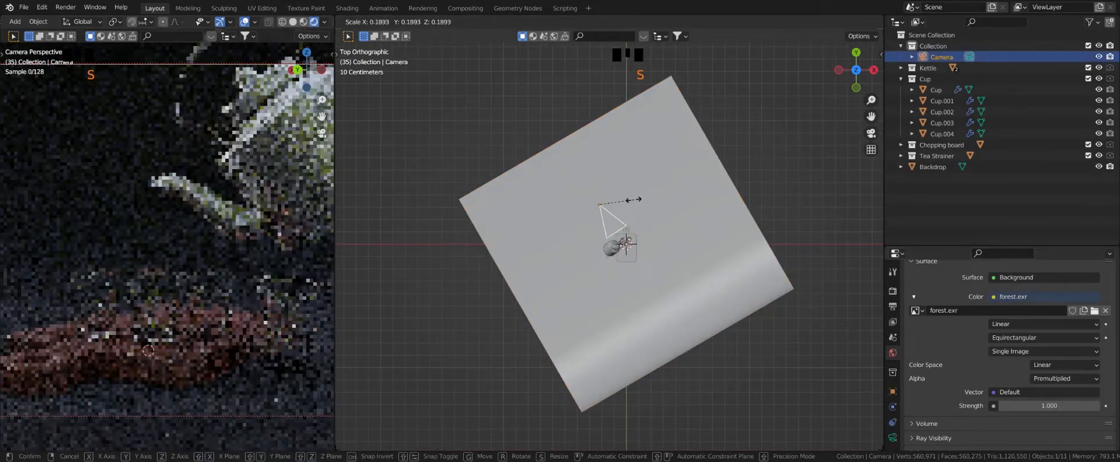
pyautogui.click(614, 203)
pyautogui.moveTo(649, 247); pyautogui.dragTo(722, 167, button='middle')
pyautogui.click(724, 161)
pyautogui.click(1099, 56)
# Add an area light at the world origin.
pyautogui.click(657, 145)
pyautogui.hotkey('shift', 'a')
pyautogui.moveTo(639, 281)
pyautogui.click(701, 316)
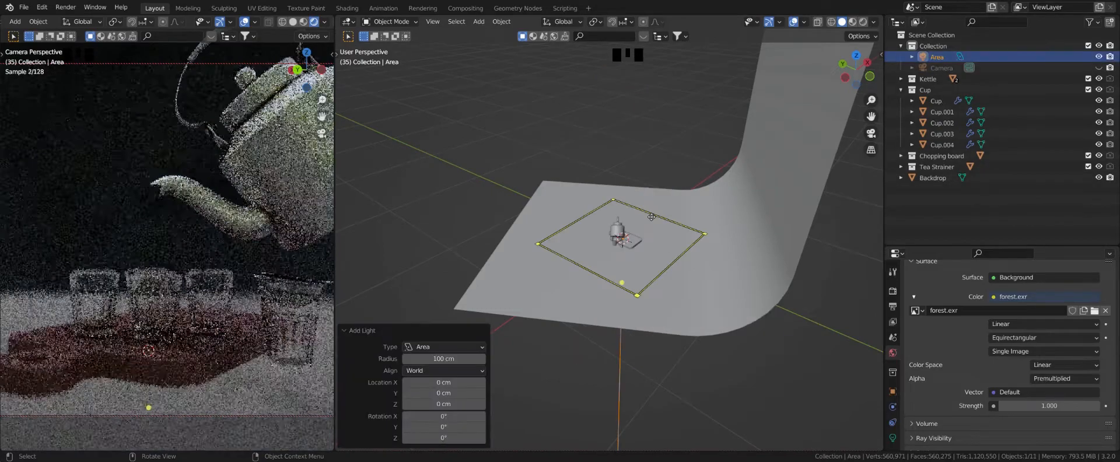
# Set the viewport maximum samples to 12 in the Cycles sampling settings.
pyautogui.moveTo(652, 217); pyautogui.dragTo(700, 196, button='middle')
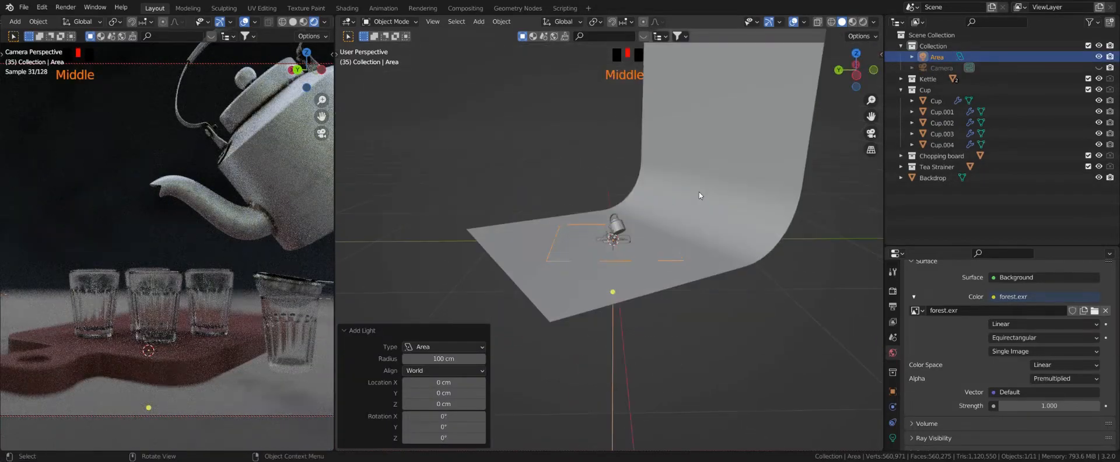
pyautogui.click(893, 291)
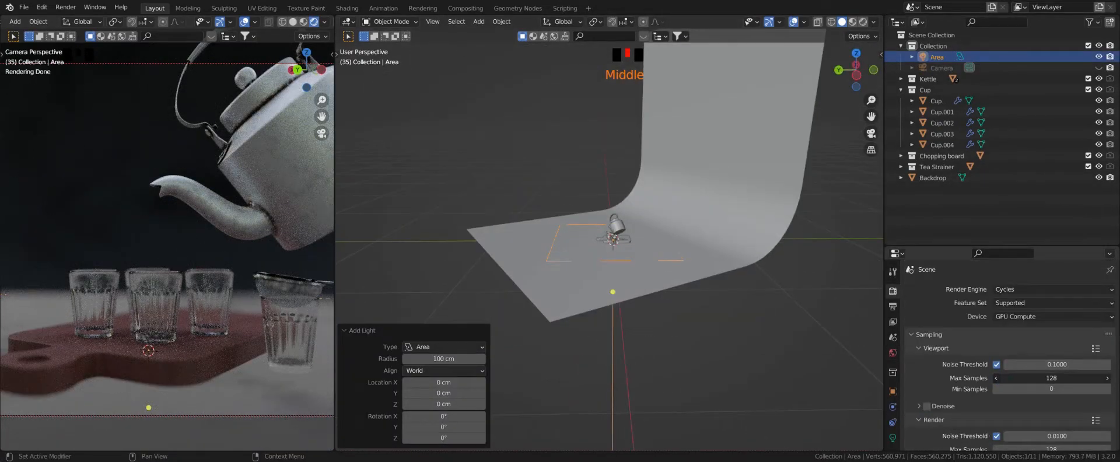
pyautogui.moveTo(1053, 378); pyautogui.dragTo(1054, 379)
# In the left view, rotate the area light -90°, raise it about 30 cm away from the props, and tilt it 23.7° toward them.
pyautogui.moveTo(540, 208); pyautogui.dragTo(584, 200, button='middle')
pyautogui.press('g')
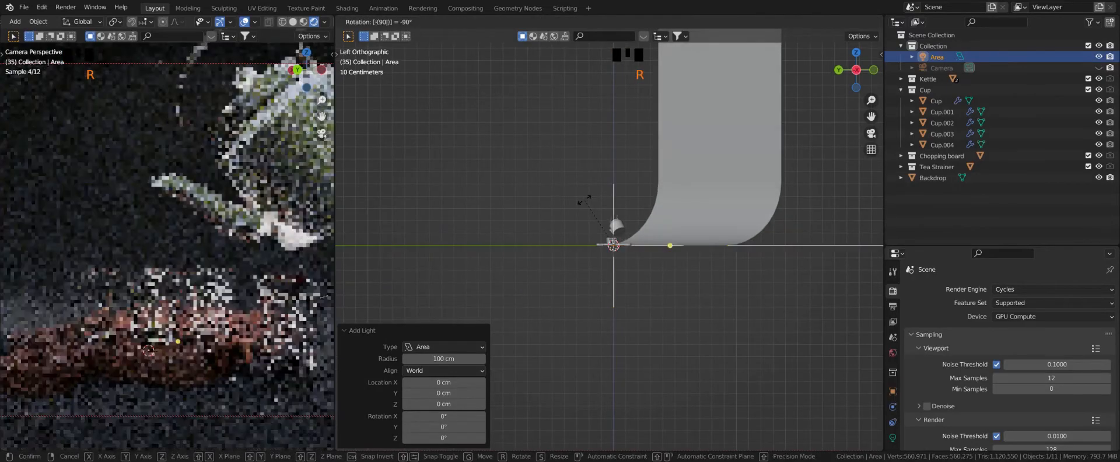
pyautogui.click(556, 188)
pyautogui.press('r')
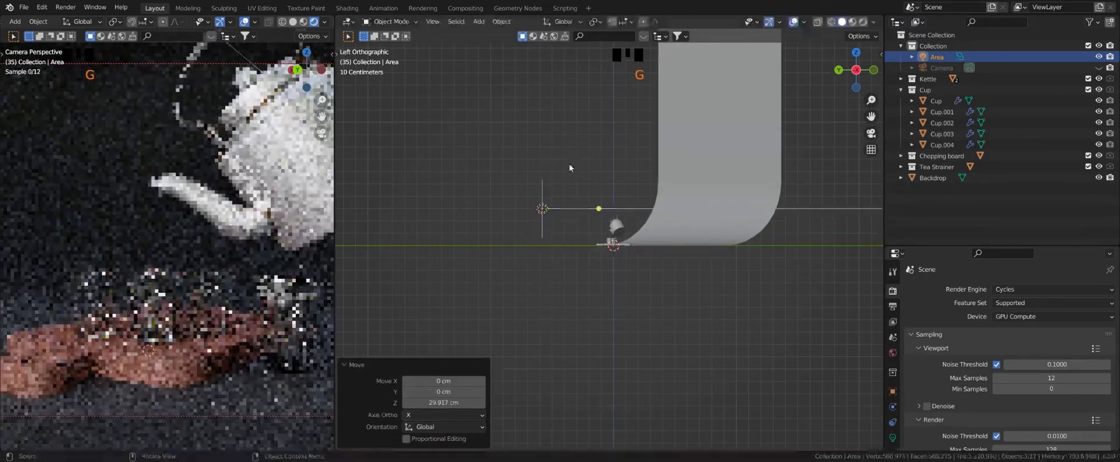
pyautogui.click(578, 156)
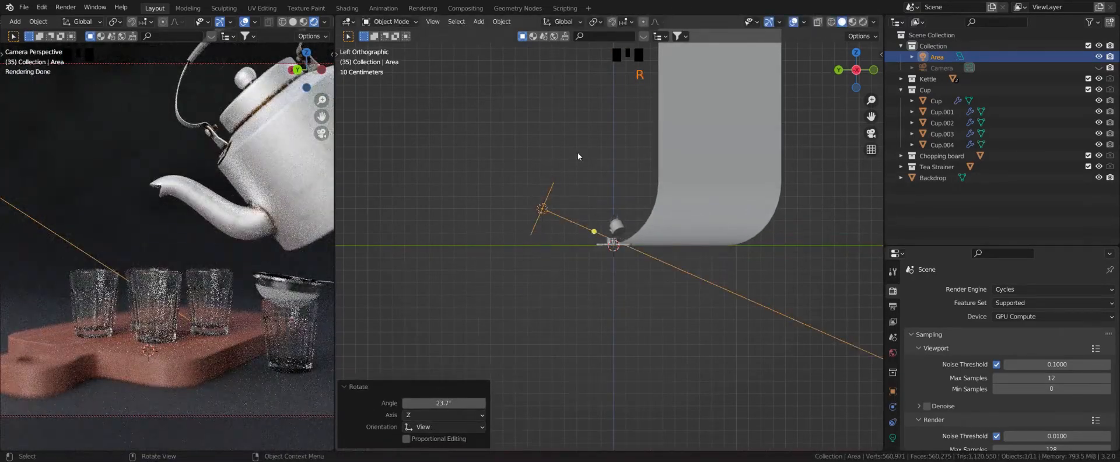
# In the top view, move the area light along X and turn it to aim at the cups and kettle.
pyautogui.press('KP_7')
pyautogui.press('g')
pyautogui.press('x')
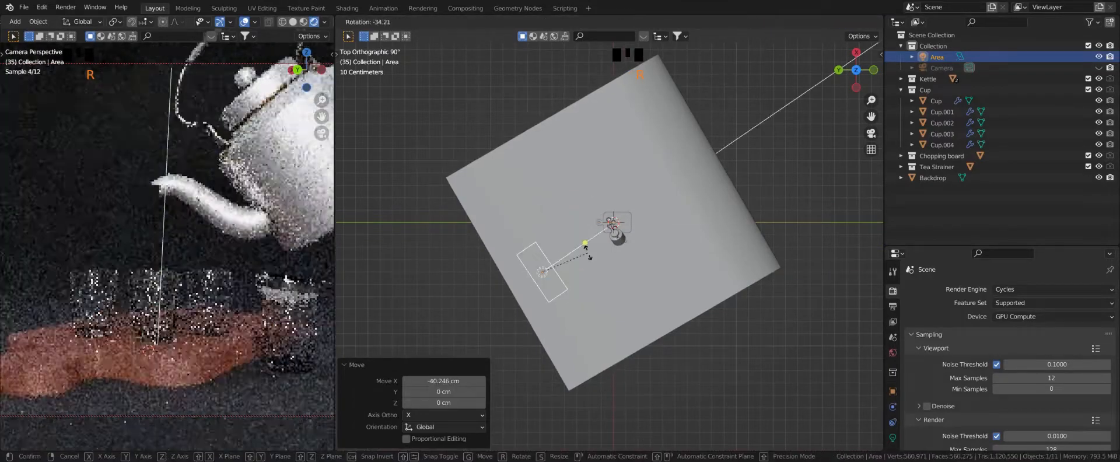
pyautogui.click(588, 371)
pyautogui.press('r')
pyautogui.click(616, 268)
pyautogui.moveTo(616, 268); pyautogui.dragTo(592, 187, button='middle')
pyautogui.moveTo(523, 245); pyautogui.dragTo(618, 231)
pyautogui.keyDown('alt'); pyautogui.moveTo(597, 158); pyautogui.dragTo(584, 309, button='middle'); pyautogui.keyUp('alt')
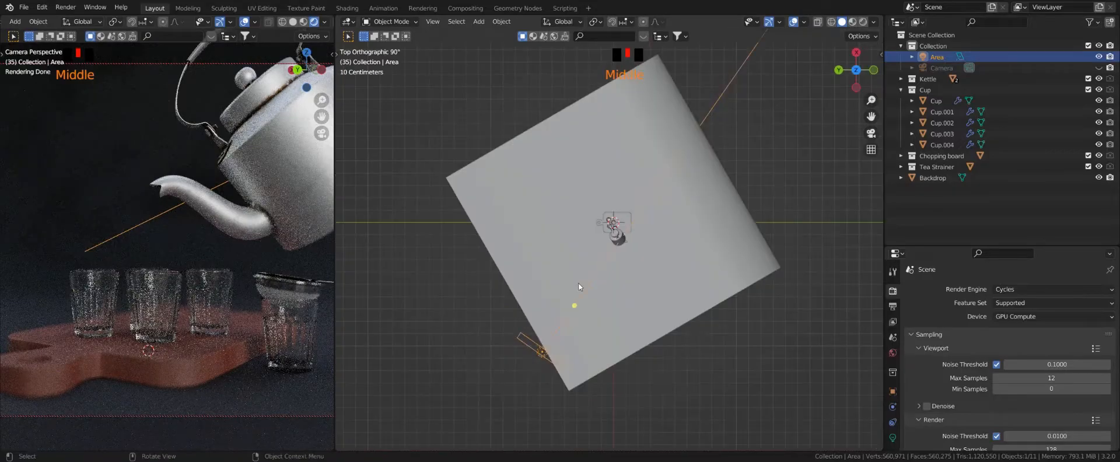
# Try the area light at several spots around the set, place it near the backdrop's front corner, and aim it at the kettle.
pyautogui.press('g')
pyautogui.click(519, 90)
pyautogui.moveTo(507, 86); pyautogui.dragTo(615, 240)
pyautogui.press('g')
pyautogui.click(450, 442)
pyautogui.press('g')
pyautogui.rightClick(583, 287)
pyautogui.moveTo(500, 440); pyautogui.dragTo(620, 241)
pyautogui.press('g')
pyautogui.click(628, 354)
pyautogui.moveTo(601, 338); pyautogui.dragTo(618, 238)
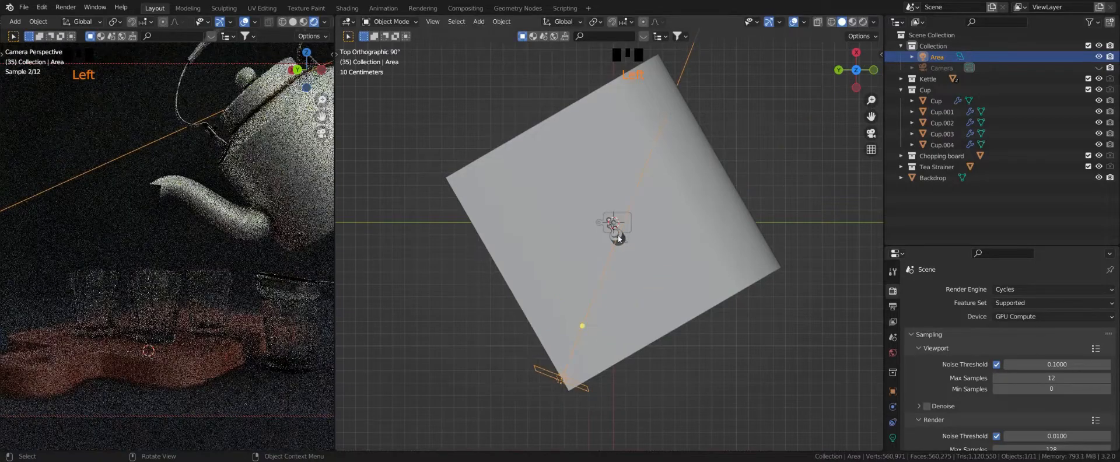
# Select the backdrop's rear wall and curve faces in Edit Mode and move them backward to deepen the floor.
pyautogui.moveTo(558, 245); pyautogui.dragTo(650, 255, button='middle')
pyautogui.click(646, 201)
pyautogui.moveTo(646, 202); pyautogui.dragTo(663, 218, button='middle')
pyautogui.press('Tab')
pyautogui.click(659, 163)
pyautogui.press('3')
pyautogui.click(659, 163)
pyautogui.press('ctrl+KP_Add')
pyautogui.press('ctrl+KP_Add')
pyautogui.press('ctrl+KP_Add')
pyautogui.press('ctrl+KP_Add')
pyautogui.press('ctrl+KP_Add')
pyautogui.press('ctrl+KP_Add')
pyautogui.press('ctrl+KP_Add')
pyautogui.press('ctrl+KP_Add')
pyautogui.press('ctrl+KP_Add')
pyautogui.press('ctrl+KP_Add')
pyautogui.scroll(-2, 658, 163)
pyautogui.click(666, 199)
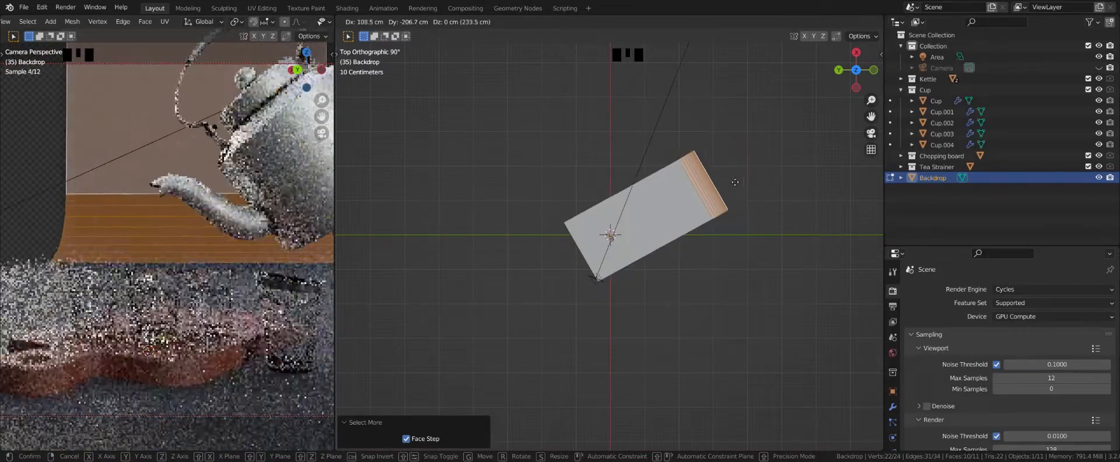
pyautogui.press('a')
pyautogui.press('s')
pyautogui.press('x')
pyautogui.rightClick(669, 117)
# Widen the backdrop by moving the edge loops on both of its sides outward.
pyautogui.press('Tab')
pyautogui.press('Tab')
pyautogui.press('2')
pyautogui.keyDown('alt'); pyautogui.click(663, 170); pyautogui.keyUp('alt')
pyautogui.press('g')
pyautogui.rightClick(660, 125)
pyautogui.press('g')
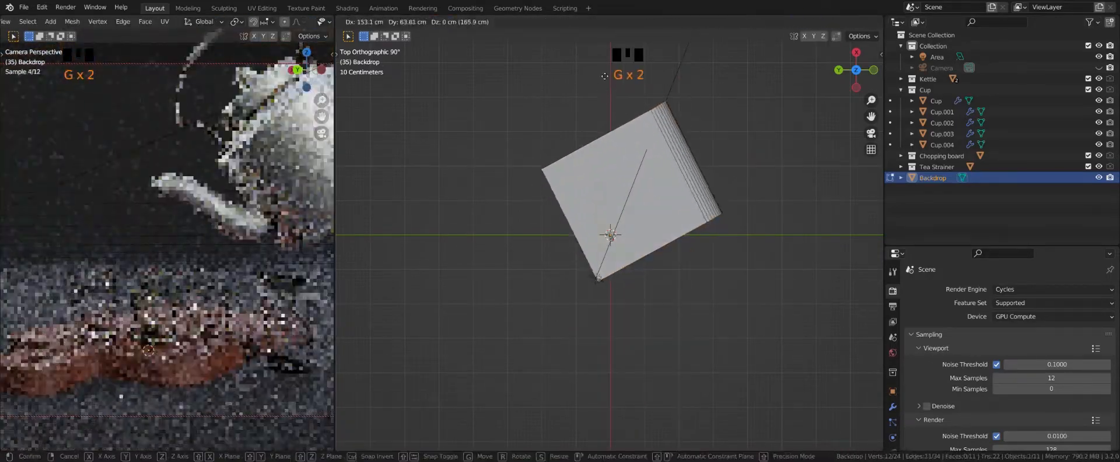
pyautogui.click(651, 213)
pyautogui.keyDown('alt'); pyautogui.click(655, 248); pyautogui.keyUp('alt')
pyautogui.press('g')
pyautogui.click(677, 274)
pyautogui.press('Tab')
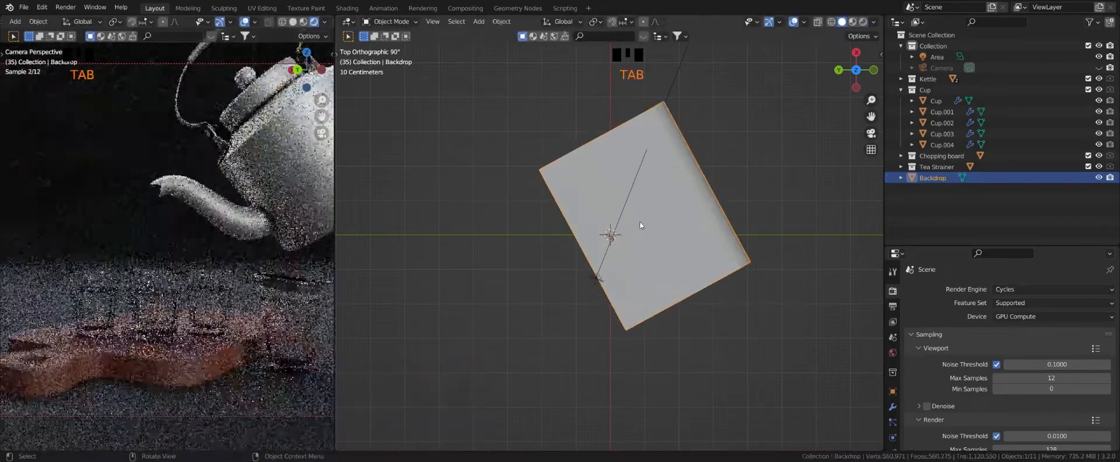
# Set the world background strength to 0.
pyautogui.moveTo(652, 222); pyautogui.dragTo(618, 231, button='middle')
pyautogui.click(892, 352)
pyautogui.click(619, 265)
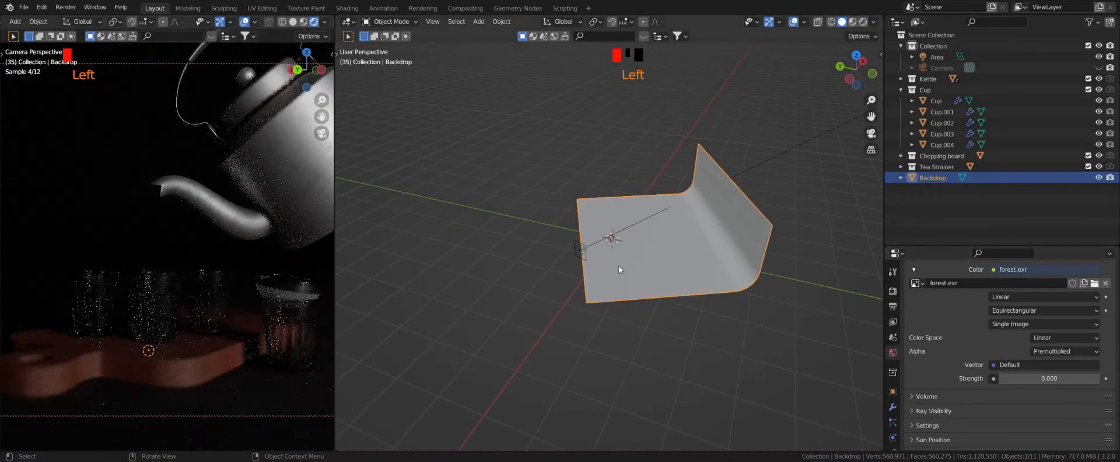
# Give the area light a slightly warm, pale cream color.
pyautogui.click(568, 253)
pyautogui.click(893, 438)
pyautogui.click(1054, 335)
pyautogui.moveTo(1057, 243); pyautogui.dragTo(1050, 235)
pyautogui.click(543, 221)
pyautogui.click(580, 250)
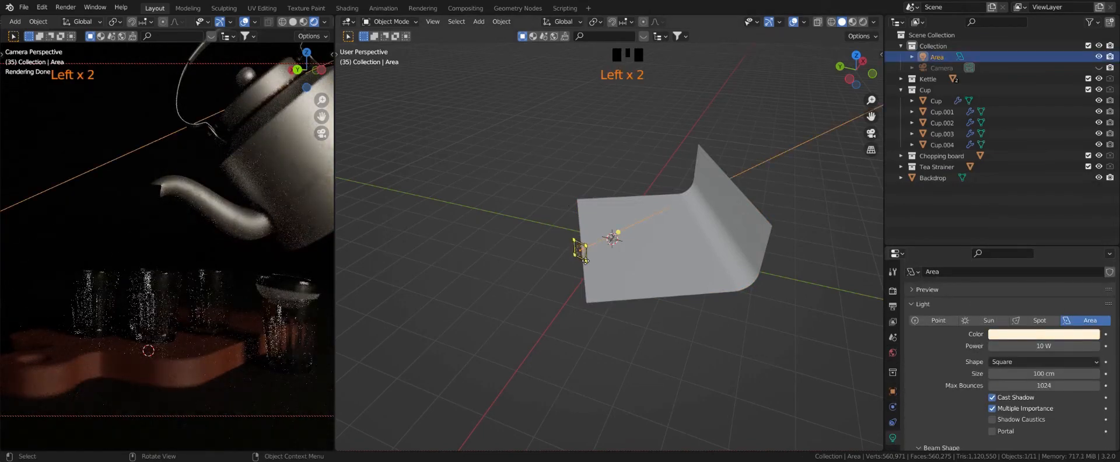
# Duplicate the area light in the top view, place the copy on the backdrop side of the props, and unhide the camera.
pyautogui.moveTo(631, 146); pyautogui.dragTo(607, 225, button='middle')
pyautogui.press('KP_7')
pyautogui.scroll(4, 610, 247)
pyautogui.scroll(2, 607, 225)
pyautogui.hotkey('shift', 'd')
pyautogui.click(659, 420)
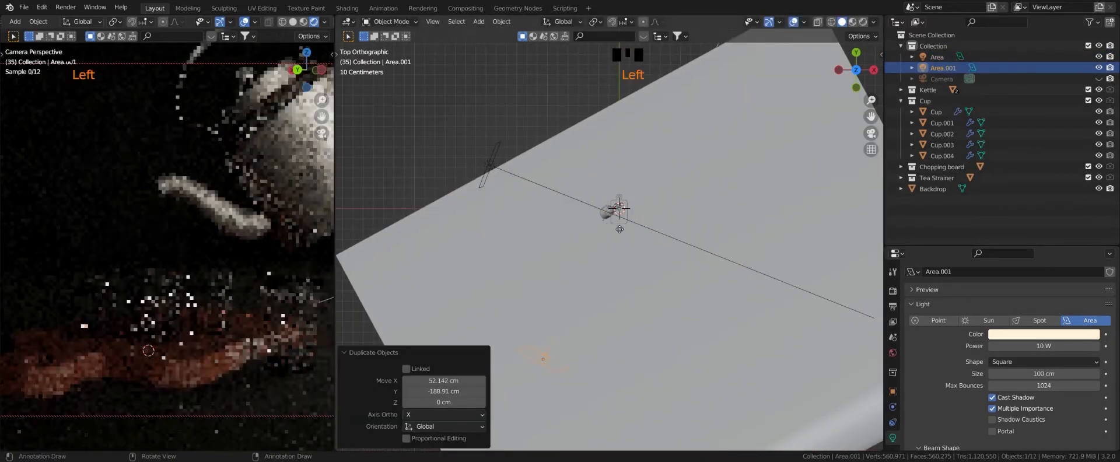
pyautogui.click(1100, 79)
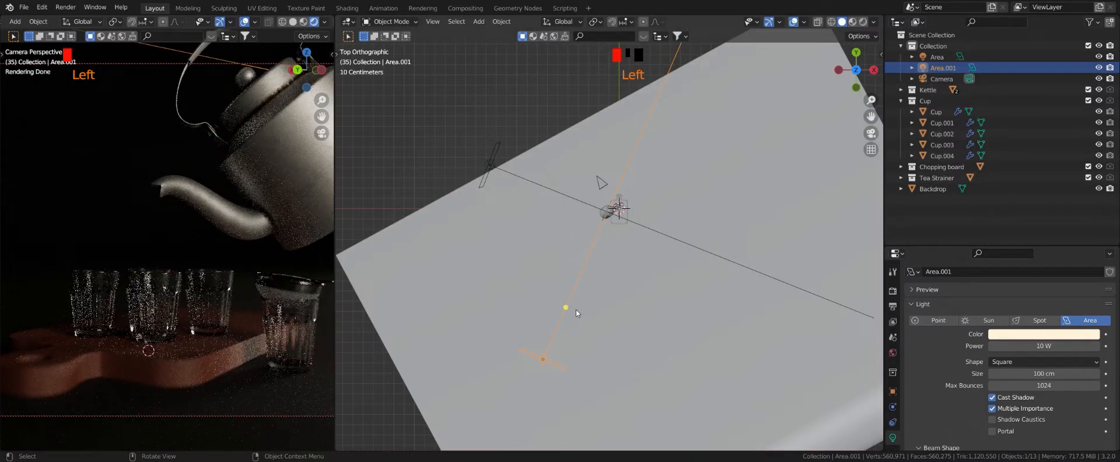
# Move the duplicated light about 105 cm along X and -16 cm along Y, raise it high, and aim it down at the props.
pyautogui.press('g')
pyautogui.click(707, 323)
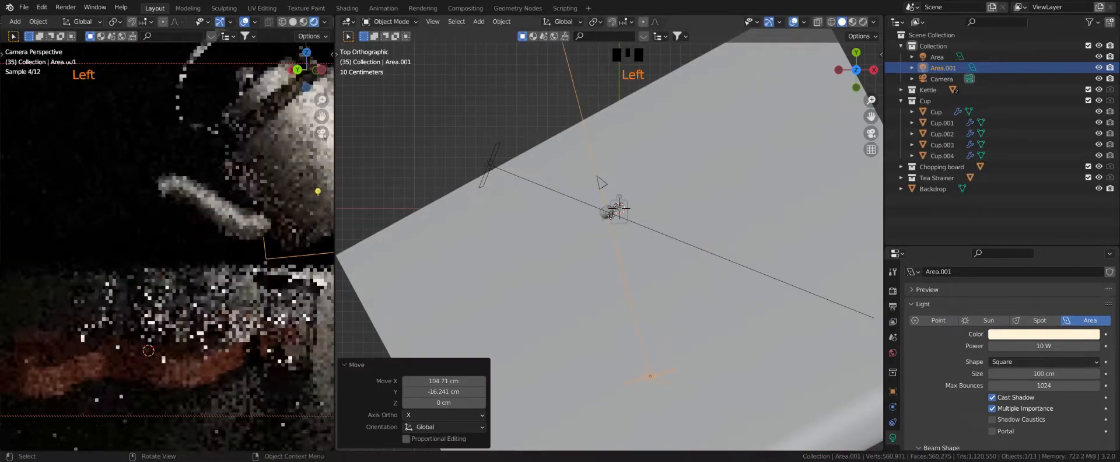
pyautogui.scroll(-1, 655, 284)
pyautogui.moveTo(655, 284); pyautogui.dragTo(743, 181, button='middle')
pyautogui.press('g')
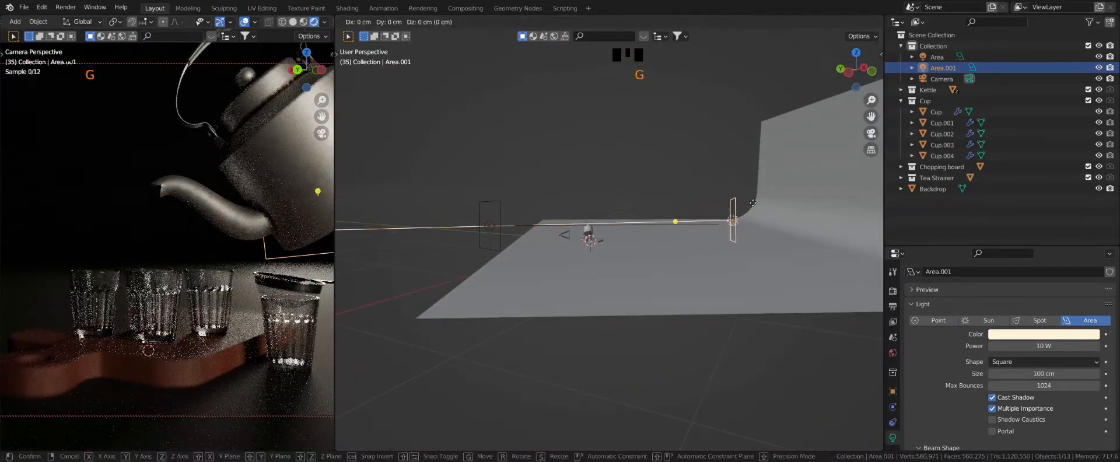
pyautogui.click(758, 92)
pyautogui.moveTo(684, 109); pyautogui.dragTo(589, 228)
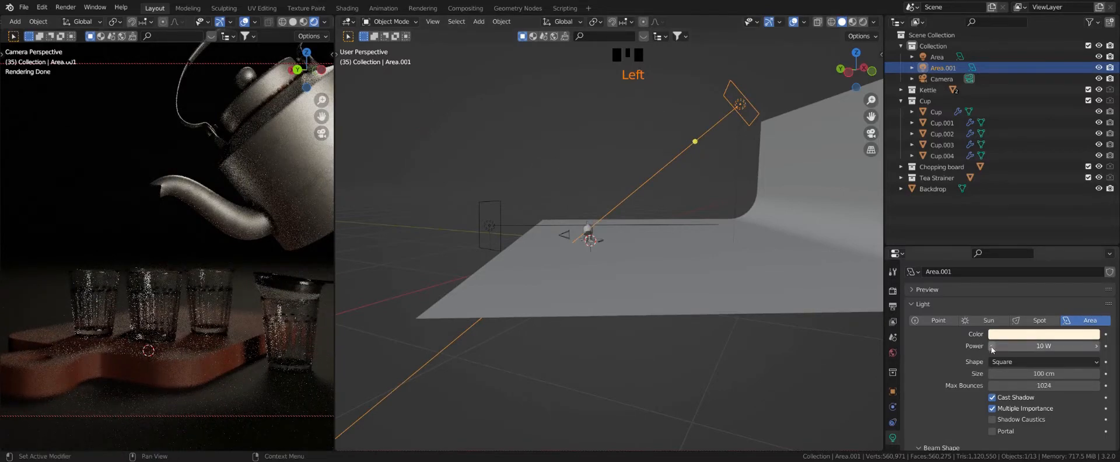
# Set the duplicated light's power to 76.7 W and reposition it near the props.
pyautogui.moveTo(998, 345); pyautogui.dragTo(1044, 345)
pyautogui.moveTo(589, 275); pyautogui.dragTo(725, 227, button='middle')
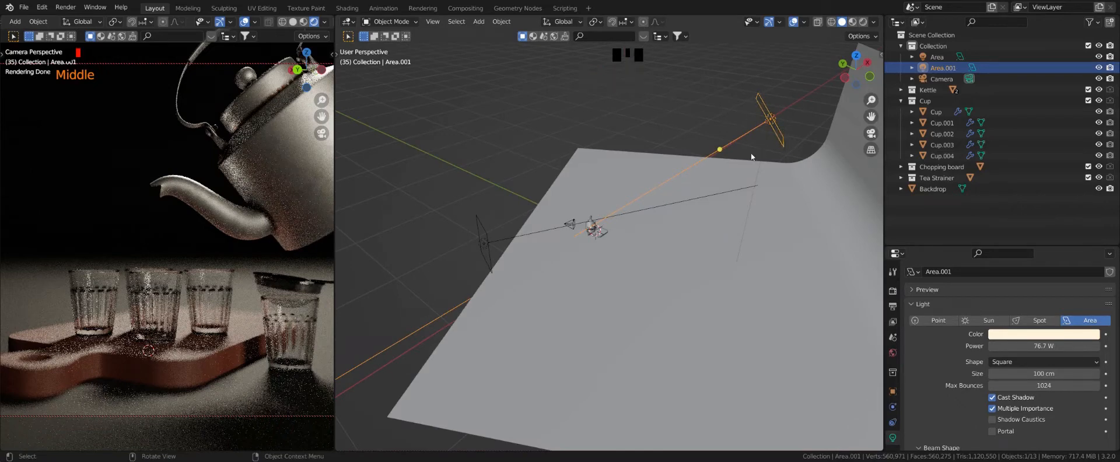
pyautogui.scroll(2, 757, 149)
pyautogui.moveTo(757, 149); pyautogui.dragTo(571, 199, button='middle')
pyautogui.press('g')
pyautogui.click(624, 227)
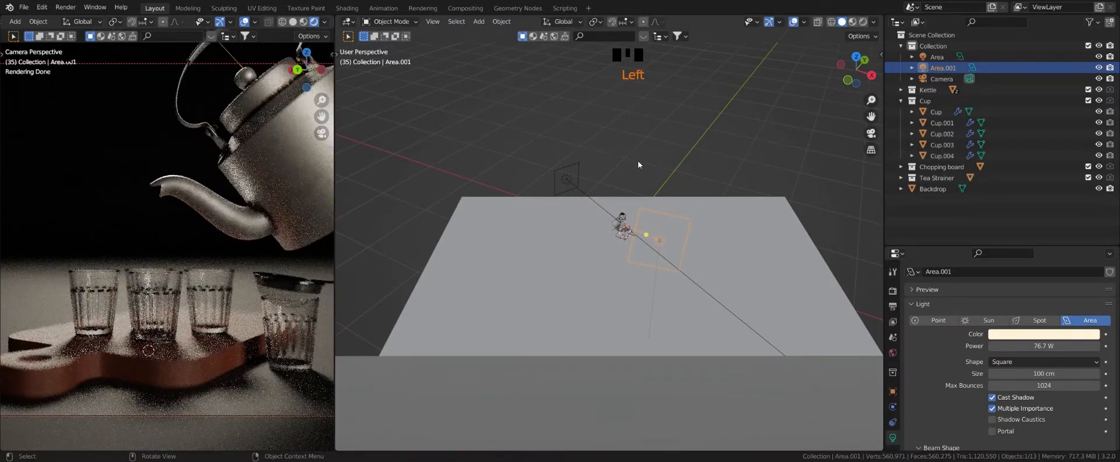
# Select the camera, bring up its depth of field settings, and set the world background strength to 1.
pyautogui.click(975, 78)
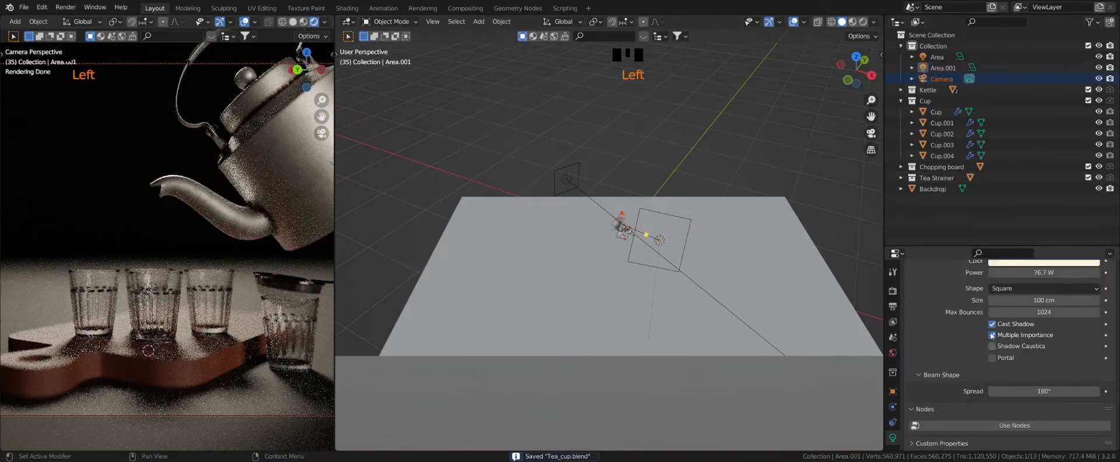
pyautogui.scroll(-5, 1043, 372)
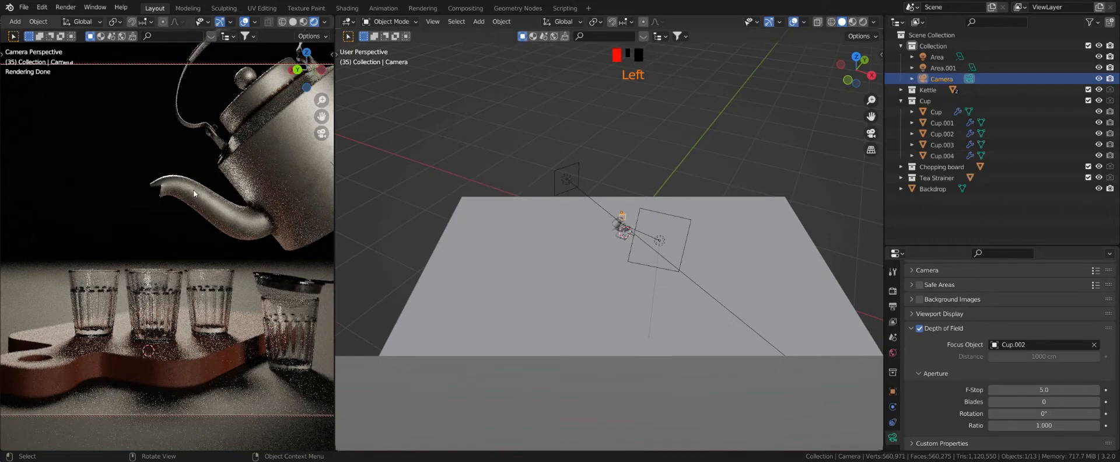
pyautogui.click(893, 353)
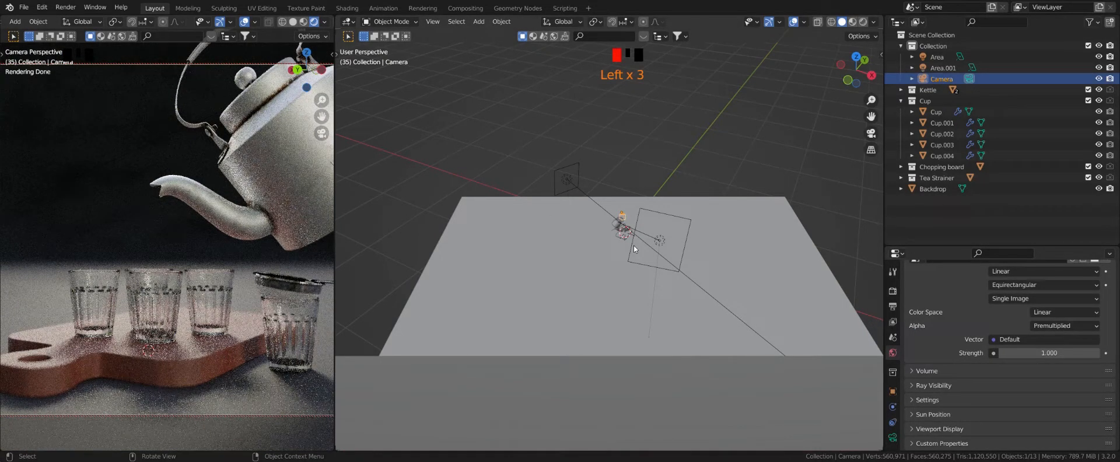
# Try the Wood material on the backdrop, then reassign the BackDrop material.
pyautogui.click(448, 313)
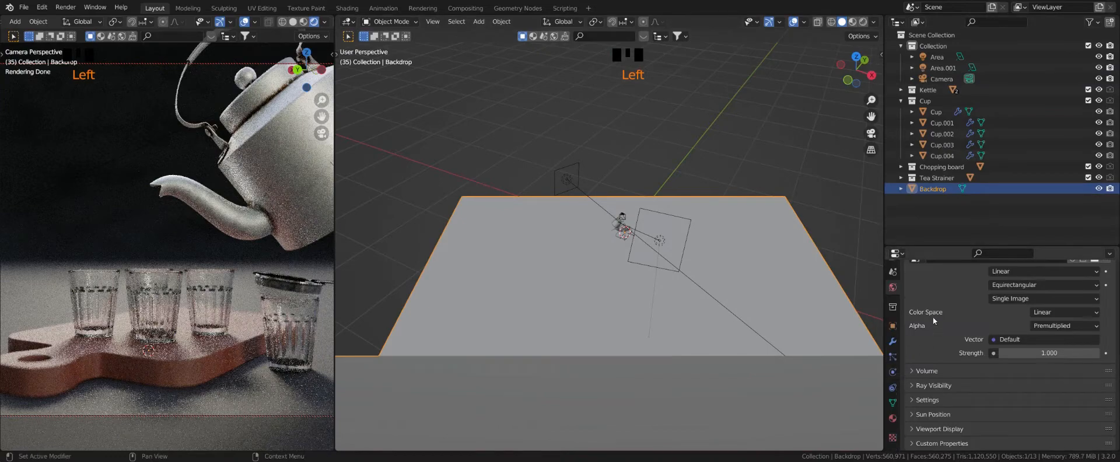
pyautogui.scroll(5, 933, 317)
pyautogui.click(892, 418)
pyautogui.click(915, 336)
pyautogui.click(932, 289)
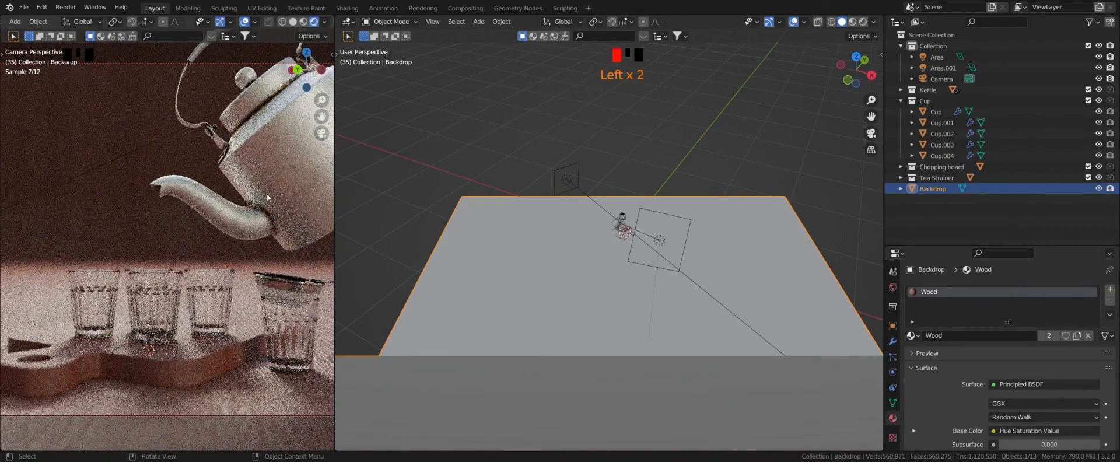
pyautogui.click(913, 336)
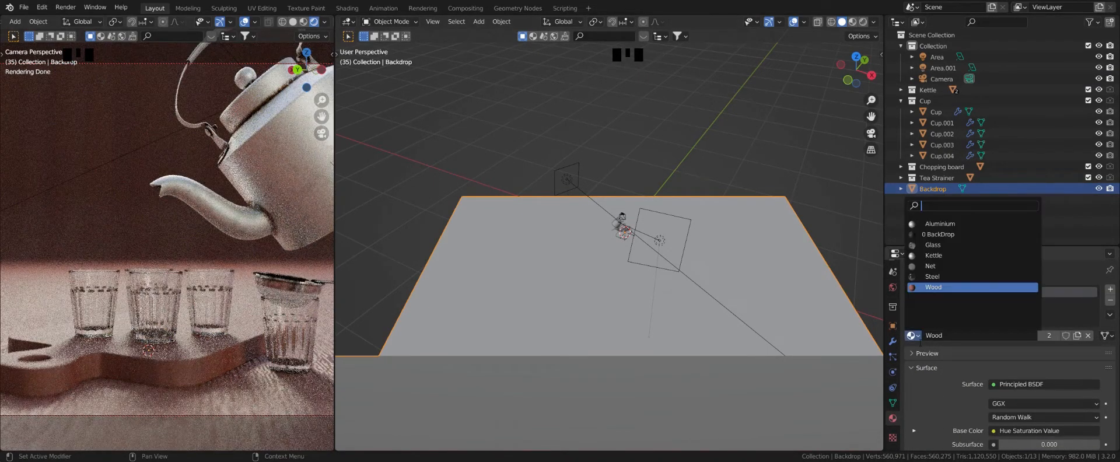
pyautogui.click(945, 235)
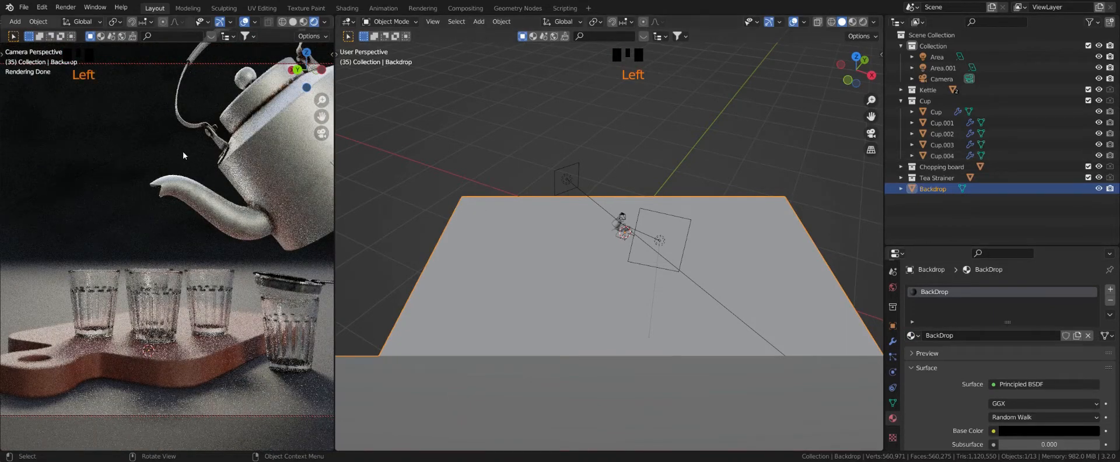
# Render a test image, enable the Kettle, Cup, Chopping board and Tea Strainer collections for rendering, and collapse the Cup collection.
pyautogui.click(269, 291)
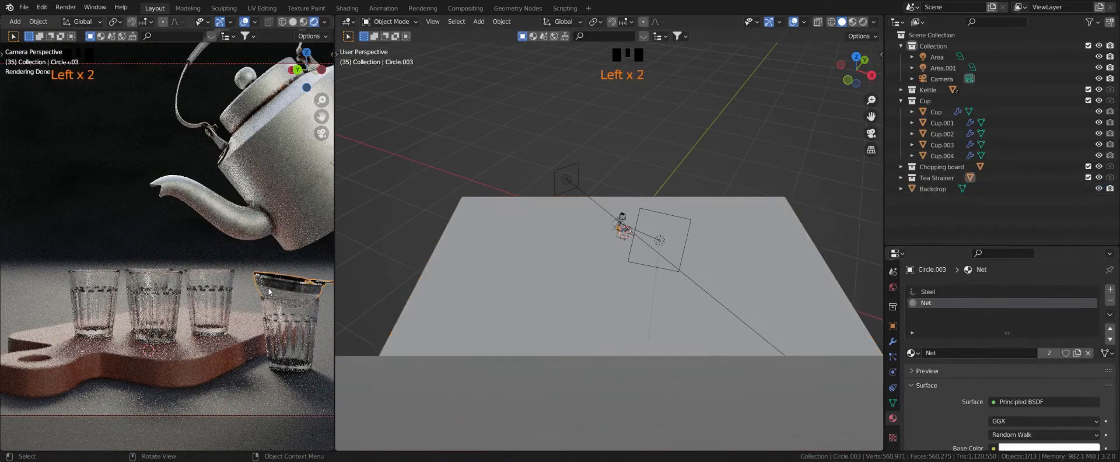
pyautogui.click(547, 202)
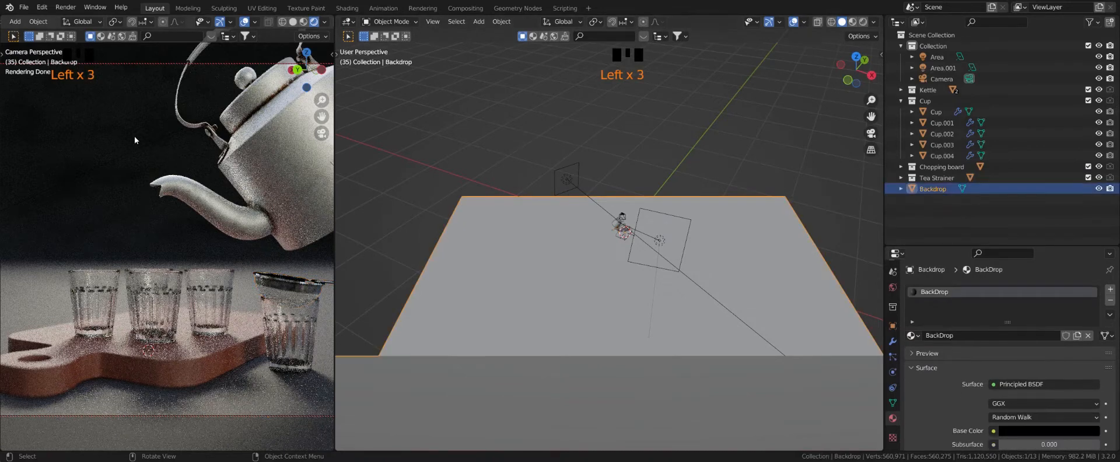
pyautogui.press('F12')
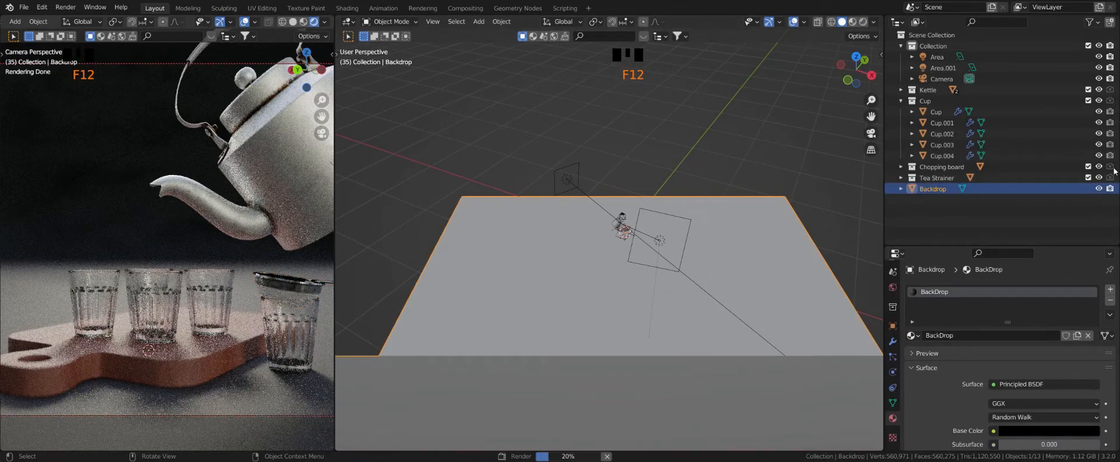
pyautogui.click(901, 101)
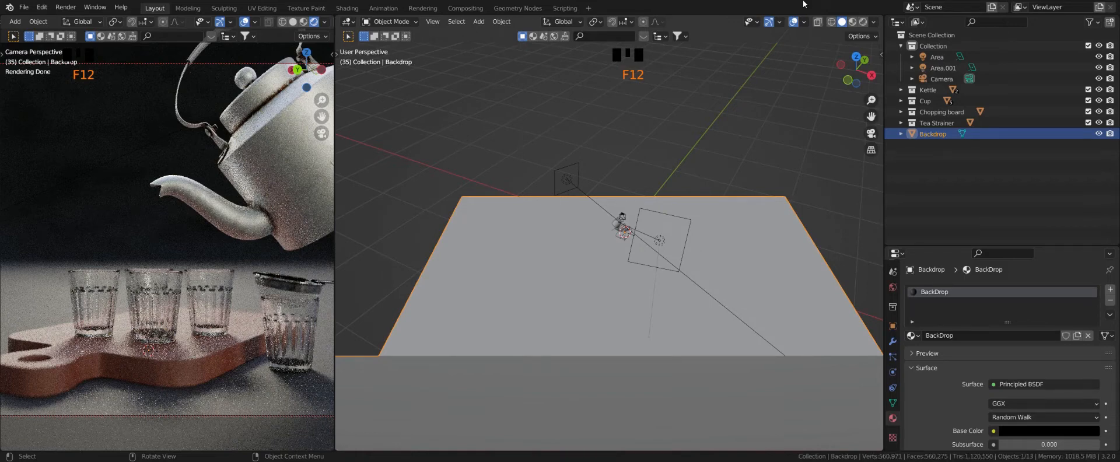
# Select the four cups on the chopping board and lower them about 0.015 cm in the left view to rest on its surface.
pyautogui.moveTo(589, 251); pyautogui.dragTo(713, 188, button='middle')
pyautogui.scroll(9, 712, 198)
pyautogui.keyDown('alt'); pyautogui.moveTo(797, 300); pyautogui.dragTo(744, 240, button='middle'); pyautogui.keyUp('alt')
pyautogui.scroll(2, 744, 240)
pyautogui.keyDown('shift'); pyautogui.moveTo(595, 257); pyautogui.dragTo(788, 237, button='middle'); pyautogui.keyUp('shift')
pyautogui.keyDown('shift'); pyautogui.moveTo(606, 239); pyautogui.dragTo(776, 227, button='middle'); pyautogui.keyUp('shift')
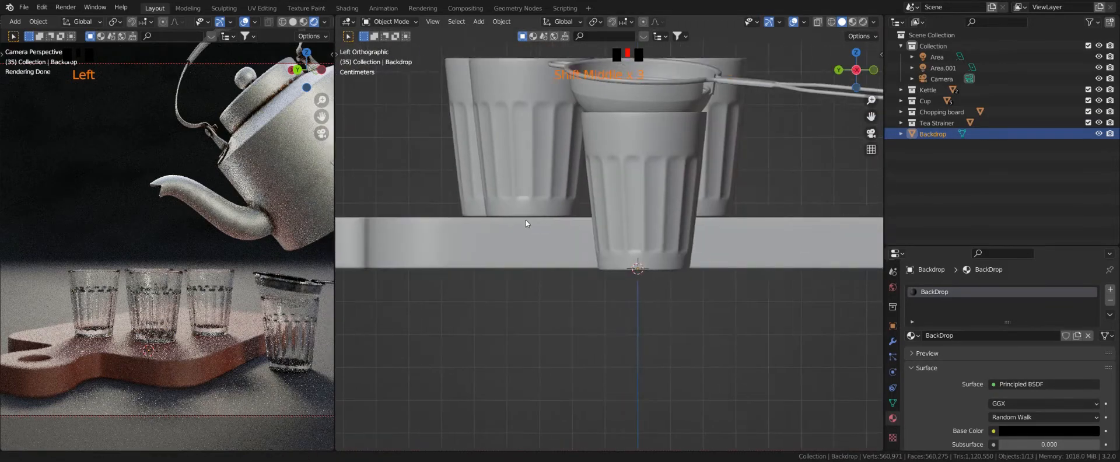
pyautogui.keyDown('shift'); pyautogui.moveTo(536, 221); pyautogui.dragTo(736, 229, button='middle'); pyautogui.keyUp('shift')
pyautogui.moveTo(569, 179); pyautogui.dragTo(542, 186, button='middle')
pyautogui.scroll(2, 538, 186)
pyautogui.keyDown('shift'); pyautogui.moveTo(538, 185); pyautogui.dragTo(490, 248, button='middle'); pyautogui.keyUp('shift')
pyautogui.scroll(4, 464, 229)
pyautogui.click(464, 229)
pyautogui.scroll(-5, 458, 210)
pyautogui.keyDown('shift'); pyautogui.moveTo(490, 248); pyautogui.dragTo(570, 193, button='middle'); pyautogui.keyUp('shift')
pyautogui.keyDown('shift'); pyautogui.click(576, 192); pyautogui.keyUp('shift')
pyautogui.keyDown('shift'); pyautogui.click(642, 237); pyautogui.keyUp('shift')
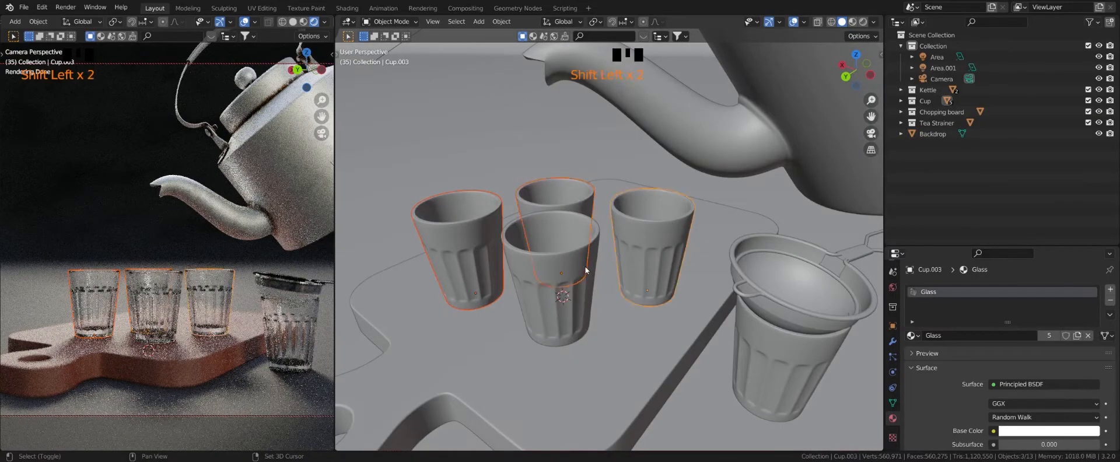
pyautogui.keyDown('shift'); pyautogui.click(572, 269); pyautogui.keyUp('shift')
pyautogui.keyDown('alt'); pyautogui.moveTo(568, 272); pyautogui.dragTo(545, 283, button='middle'); pyautogui.keyUp('alt')
pyautogui.scroll(6, 545, 292)
pyautogui.scroll(3, 586, 208)
pyautogui.press('g')
pyautogui.click(607, 187)
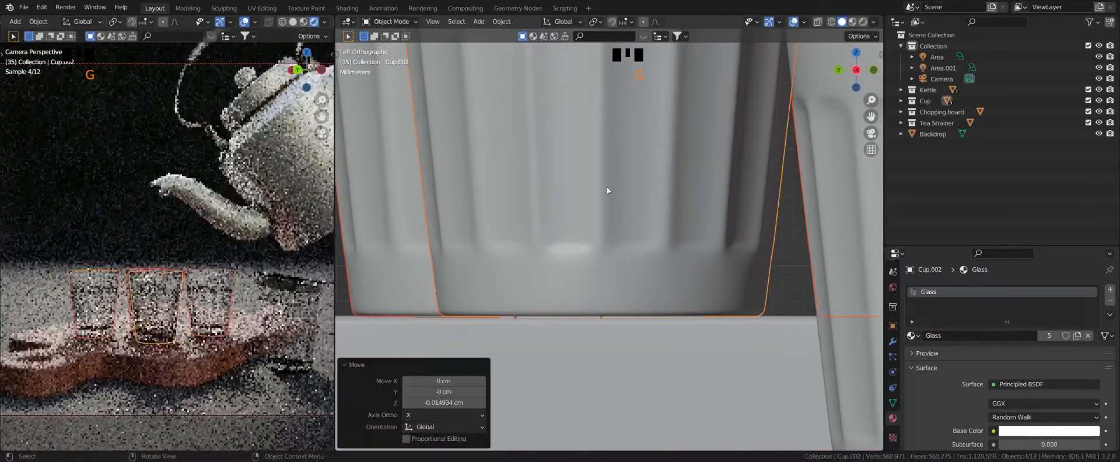